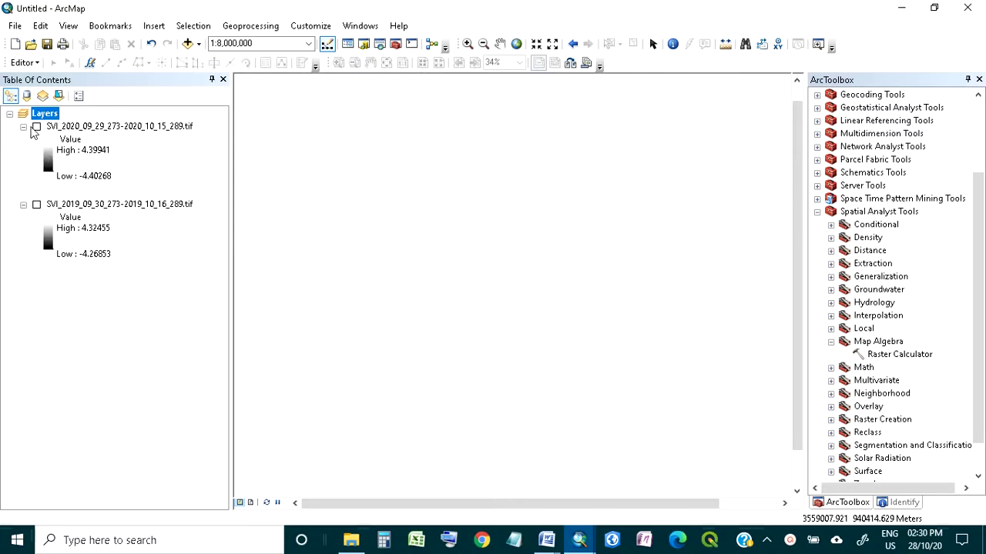
Show SVI_2020, briefly compare it with SVI_2019, then leave only SVI_2020 displayed.
left_click(36, 128)
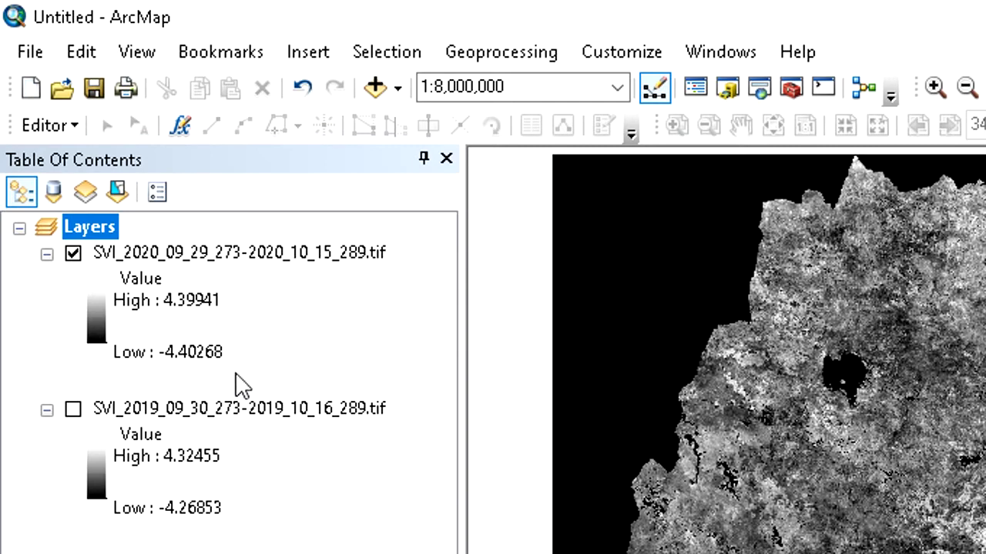
left_click(73, 409)
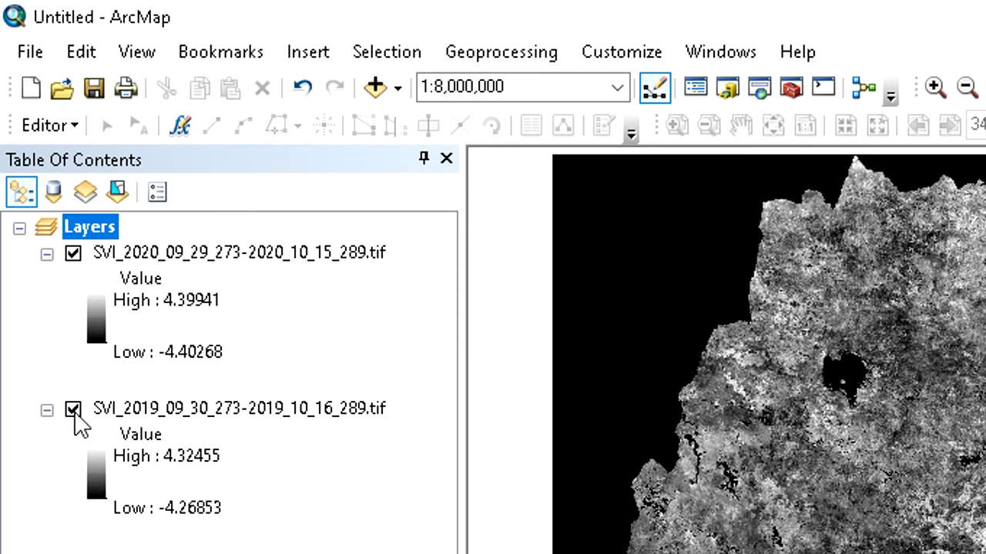
left_click(74, 409)
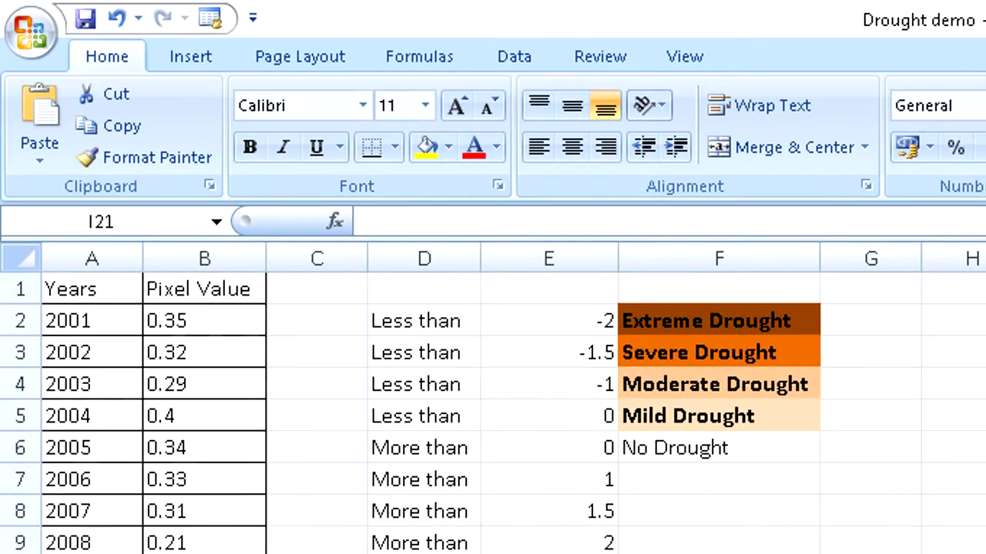
left_click(831, 544)
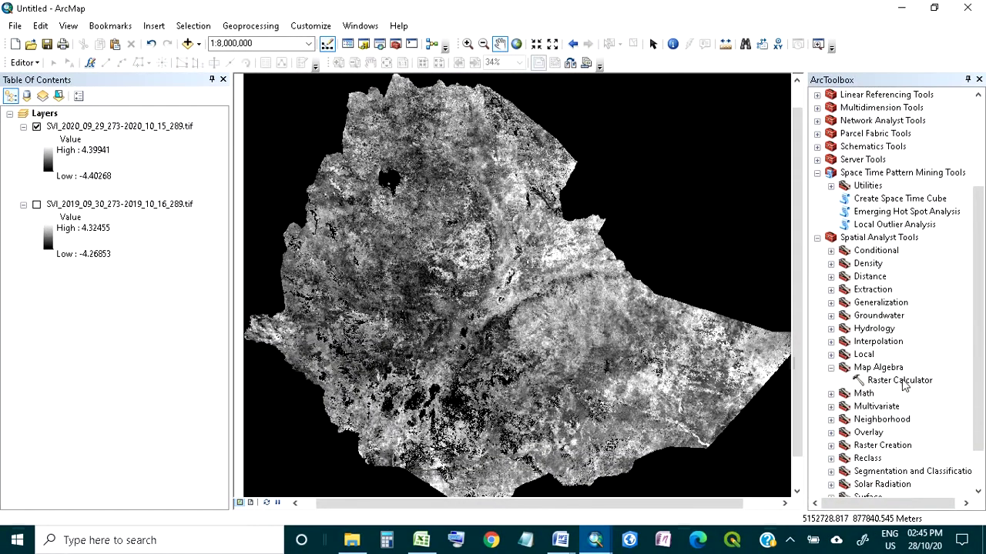
In Raster Calculator, start a Con expression on the SVI_2020 layer.
double_click(899, 380)
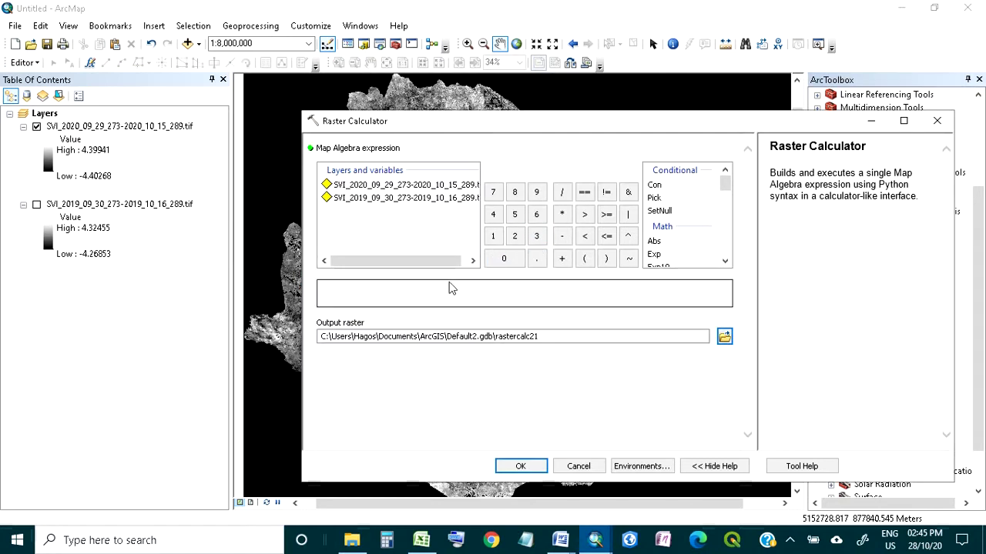
left_click(450, 288)
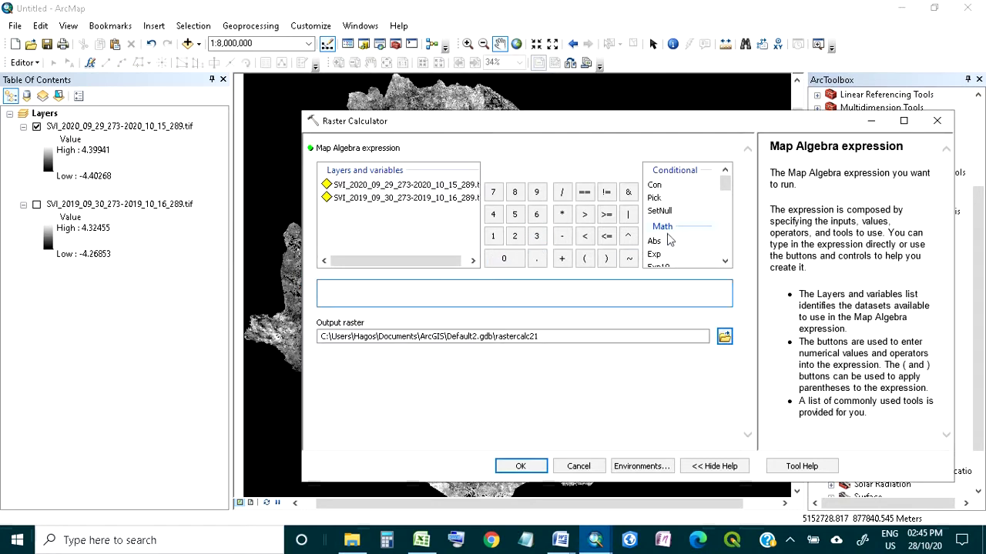
double_click(656, 186)
type(",")
left_click(415, 186)
double_click(416, 186)
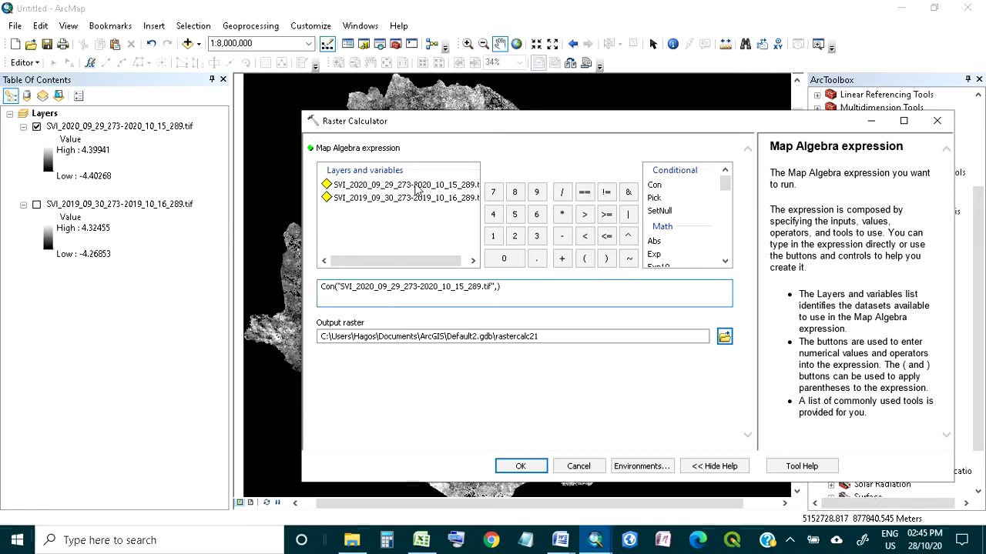
type(",")
Complete the condition as SVI_2020 <= -2.0 returning 1.
left_click(607, 236)
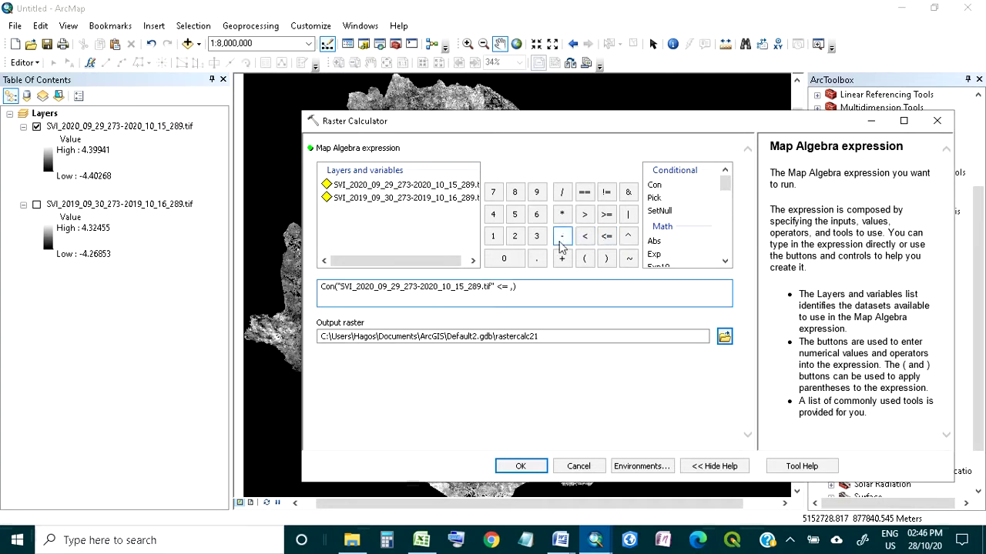
left_click(512, 261)
type(",")
key("BackSpace")
left_click(562, 237)
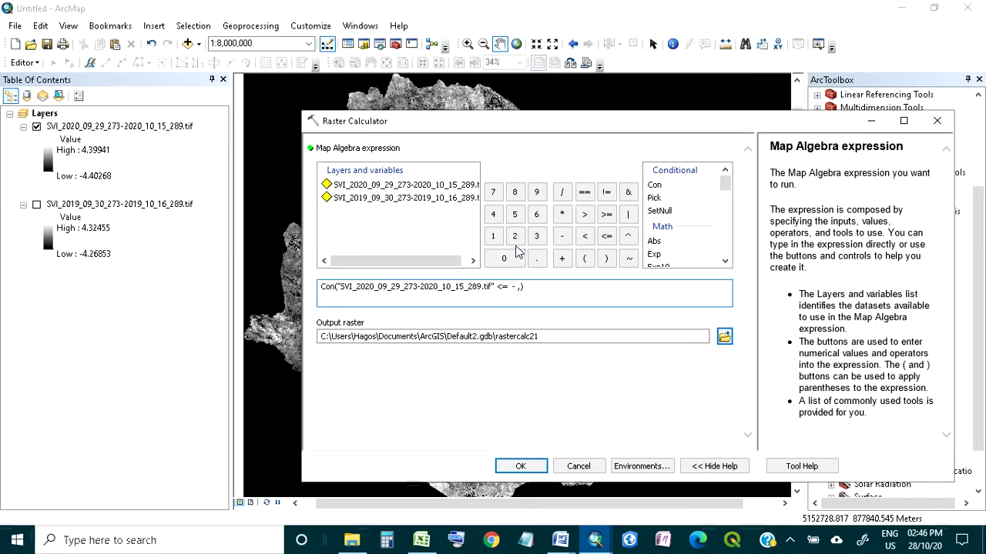
left_click(513, 236)
left_click(537, 262)
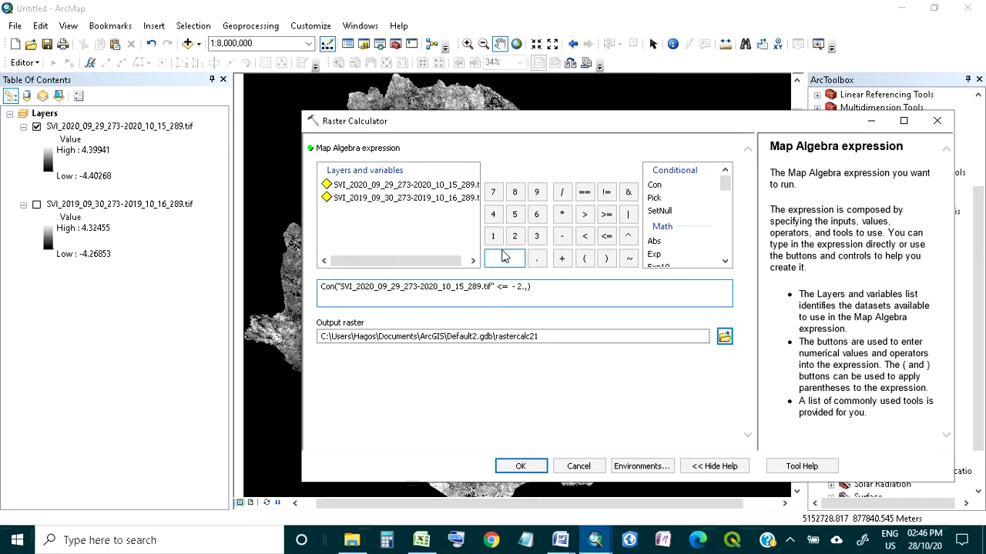
left_click(503, 259)
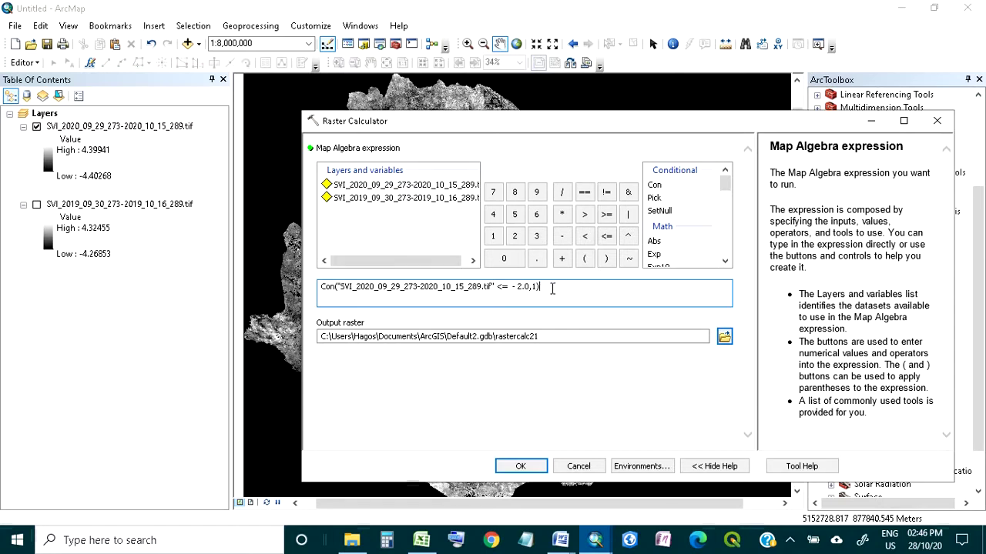
Create the rastercalc21 raster and hide the SVI_2020 layer.
left_click(528, 466)
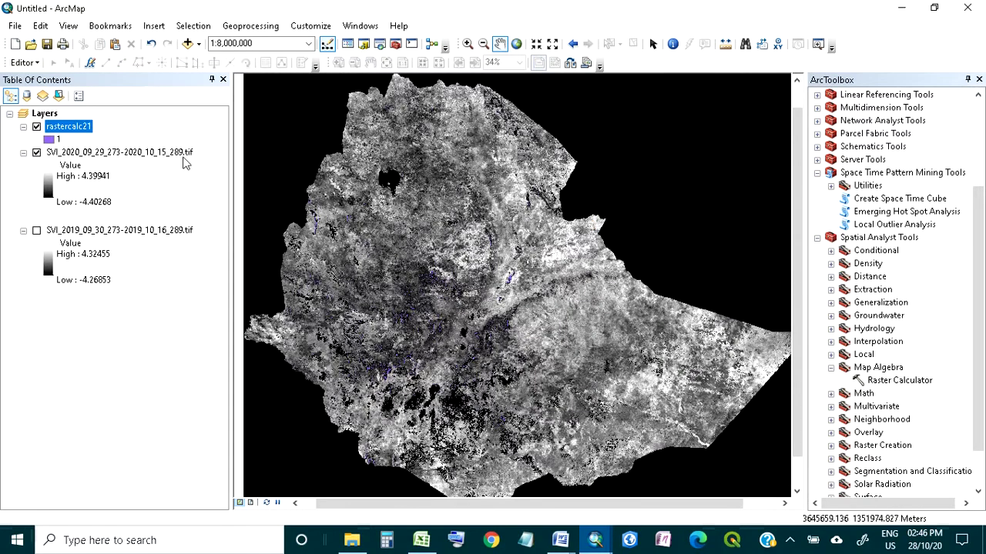
left_click(36, 152)
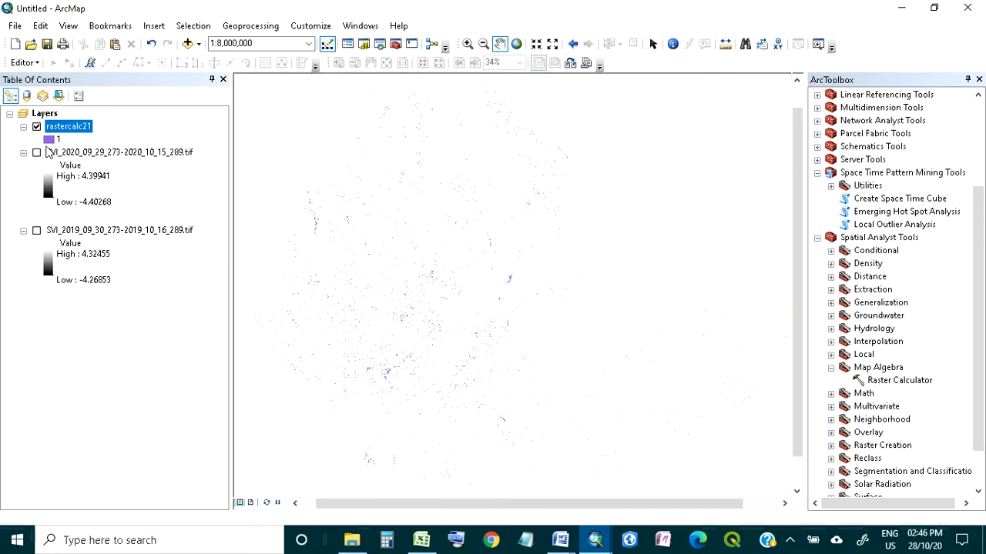
left_click(50, 145)
Colour the rastercalc21 pixels red with 0 outline width and recentre Ethiopia.
double_click(50, 140)
left_click(364, 184)
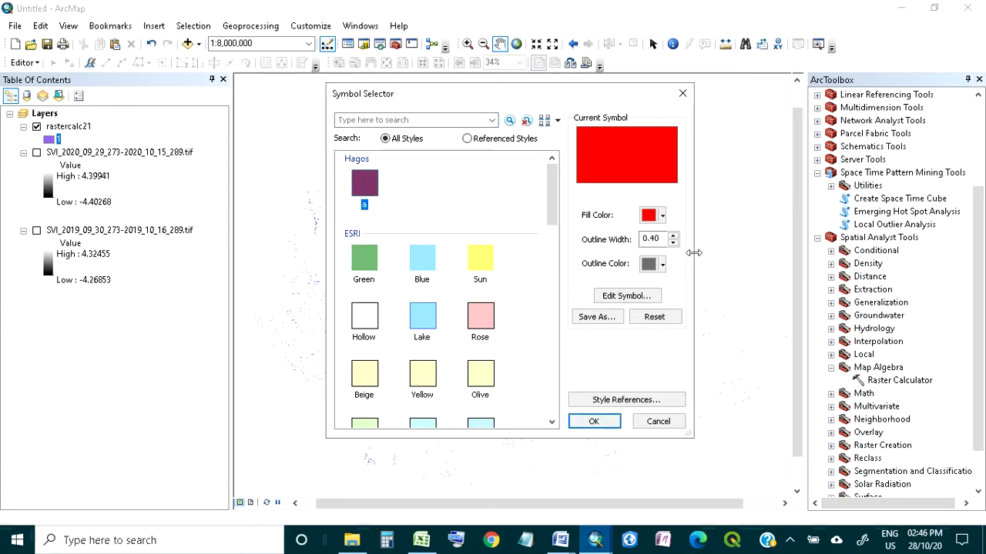
left_click(673, 243)
left_click(594, 421)
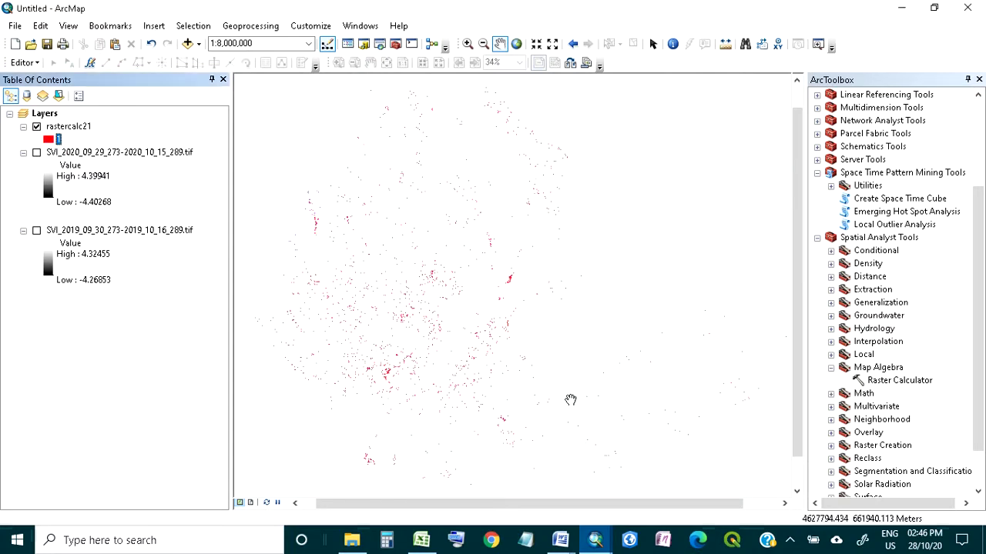
left_click_drag(469, 345, 488, 362)
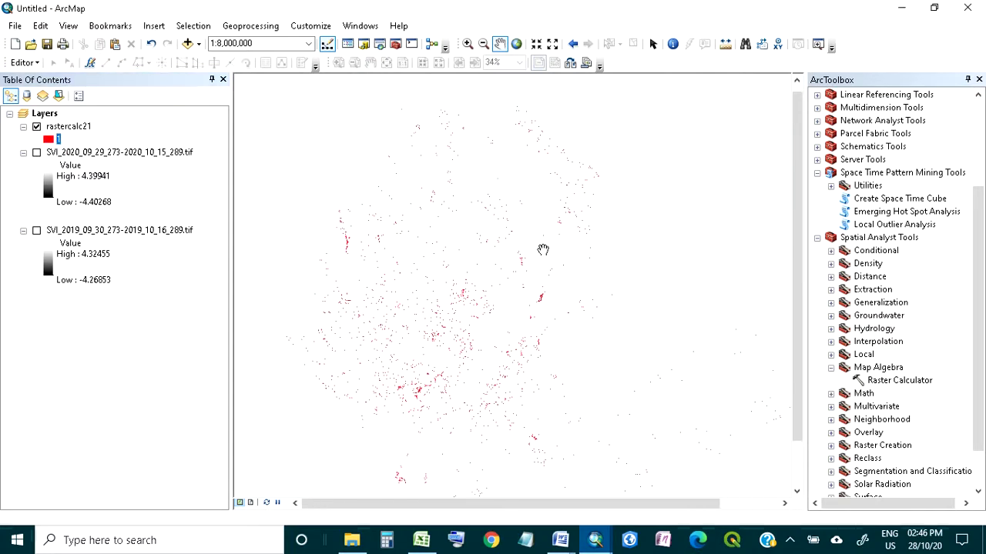
left_click_drag(565, 282, 541, 286)
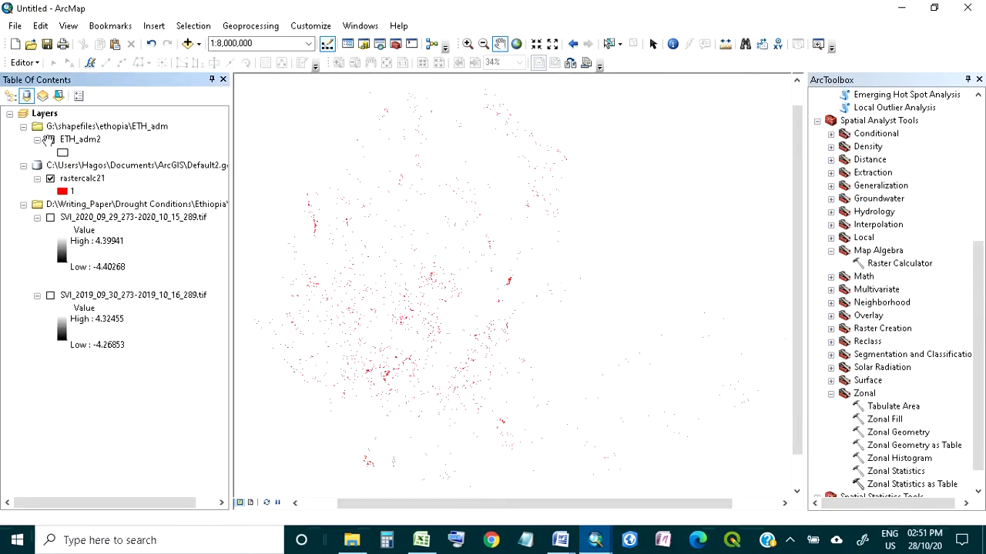
Turn on the ETH_adm2 zone boundaries and expand Spatial Analyst in ArcToolbox.
left_click(50, 139)
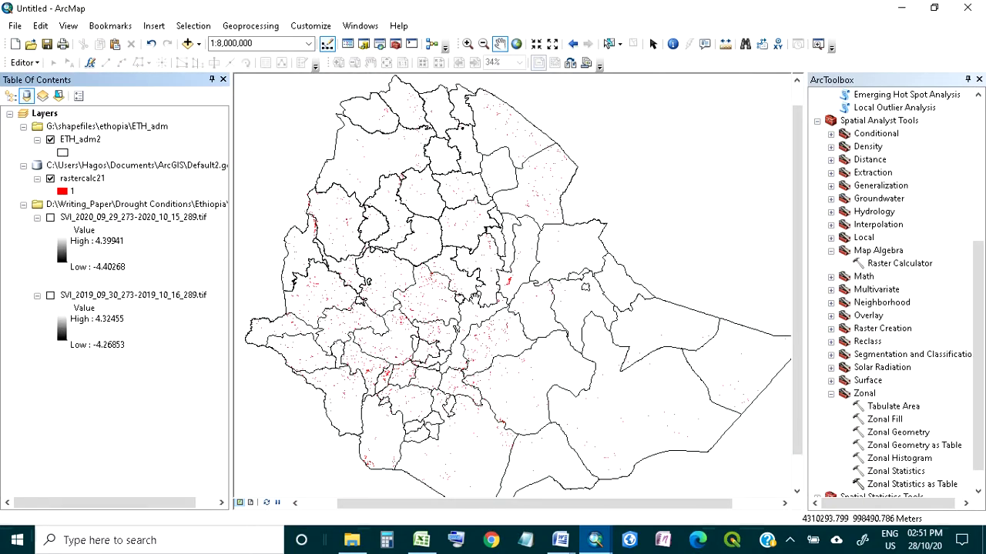
left_click_drag(443, 269, 436, 264)
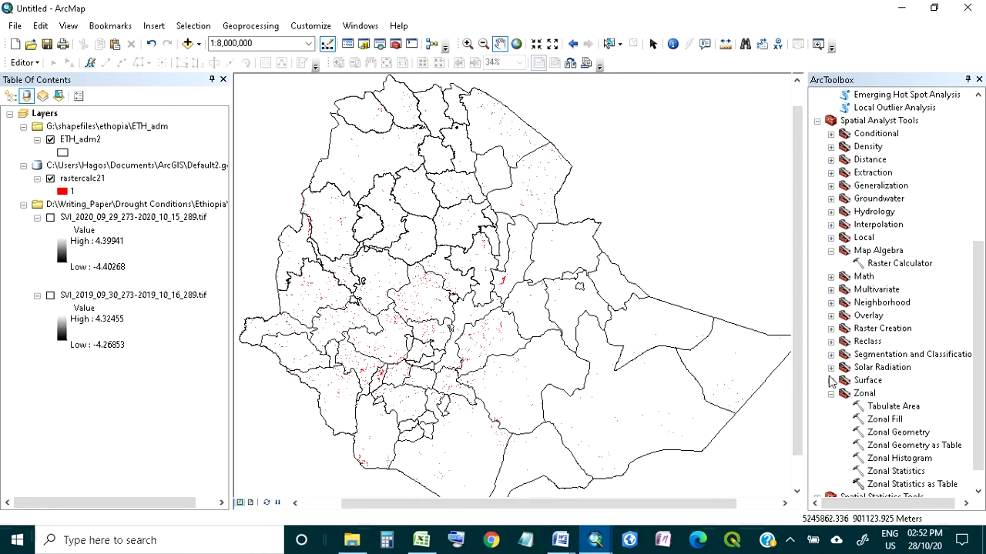
left_click(818, 122)
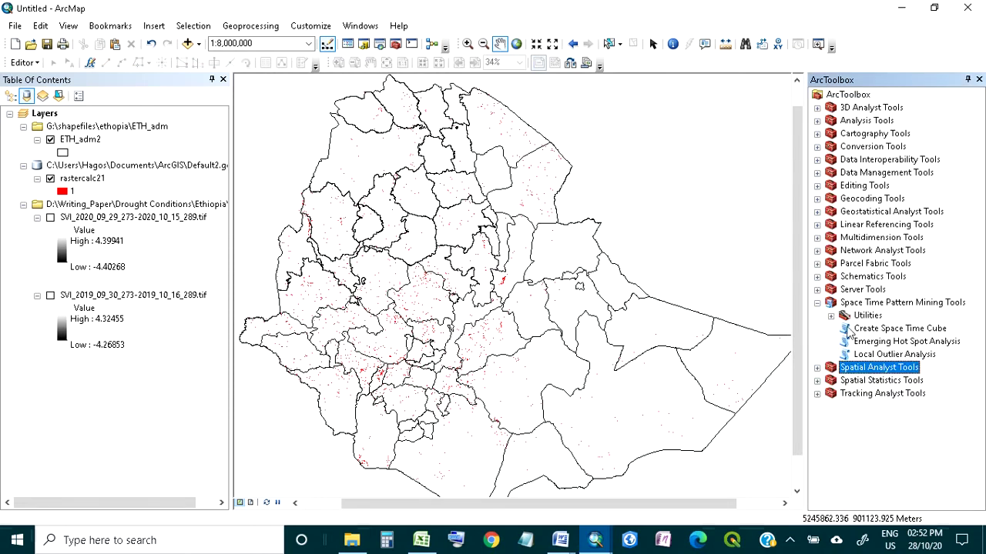
left_click(817, 303)
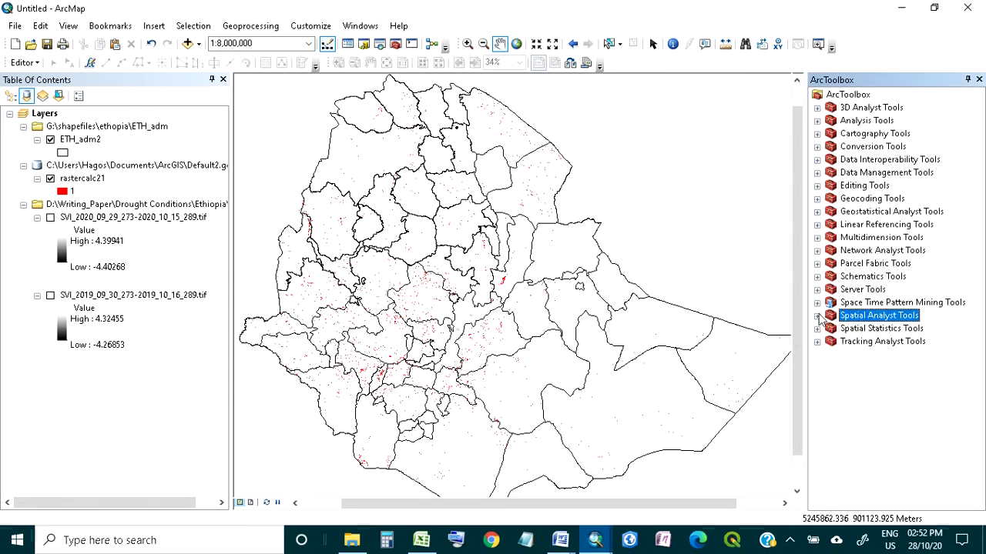
left_click(817, 316)
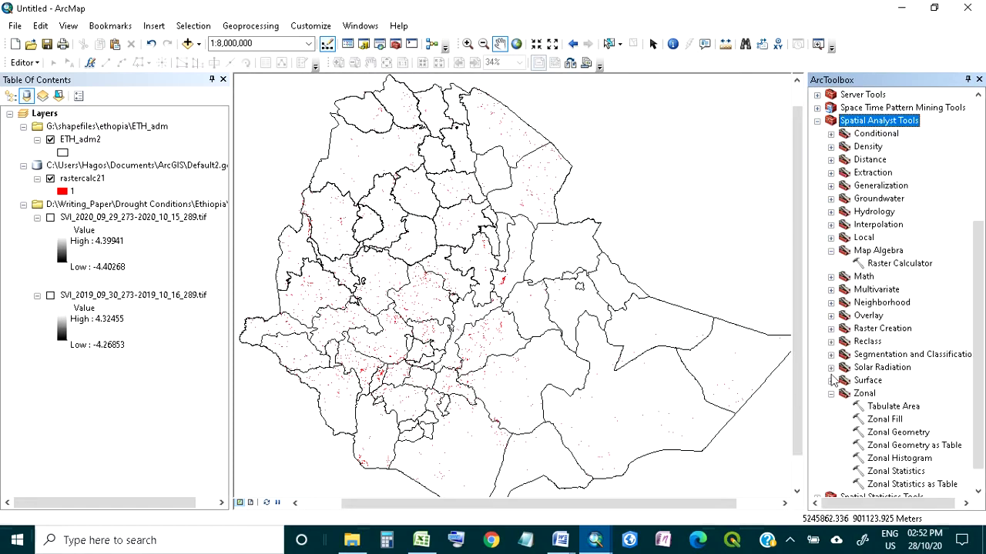
Run Zonal Statistics as Table: ETH_adm2 zones by NAME_2, SVI_2020 values, SUM statistic.
double_click(893, 485)
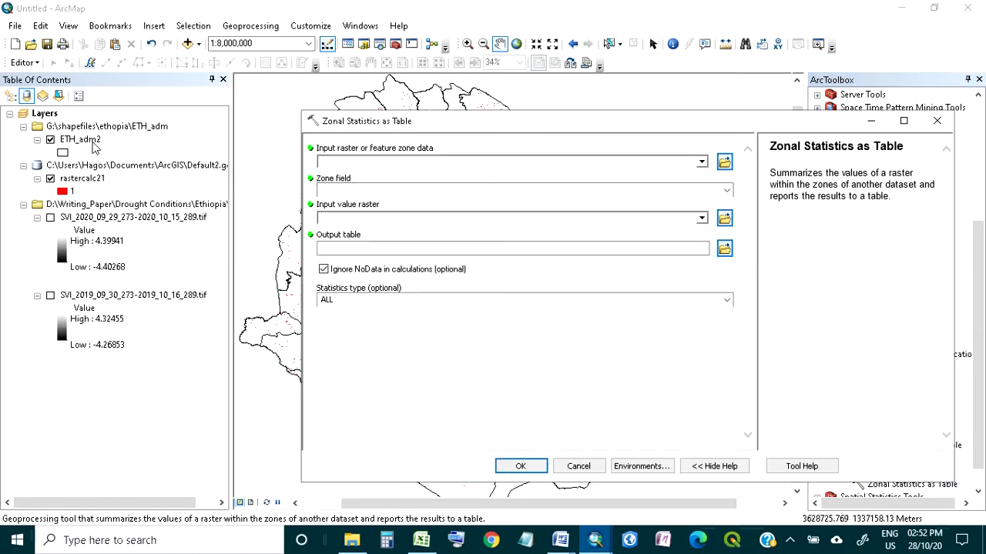
left_click_drag(94, 141, 380, 163)
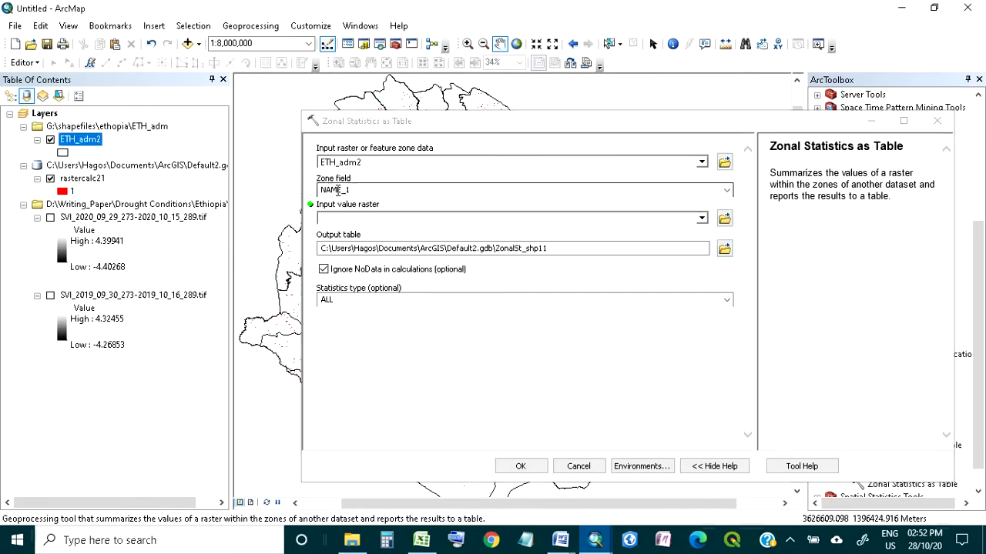
left_click(727, 190)
left_click(490, 222)
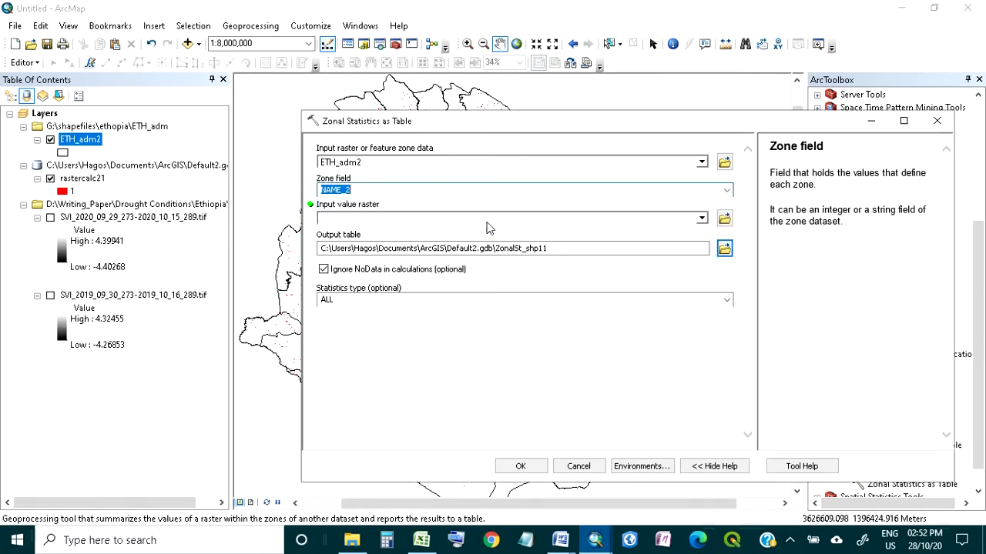
left_click(702, 218)
left_click(418, 246)
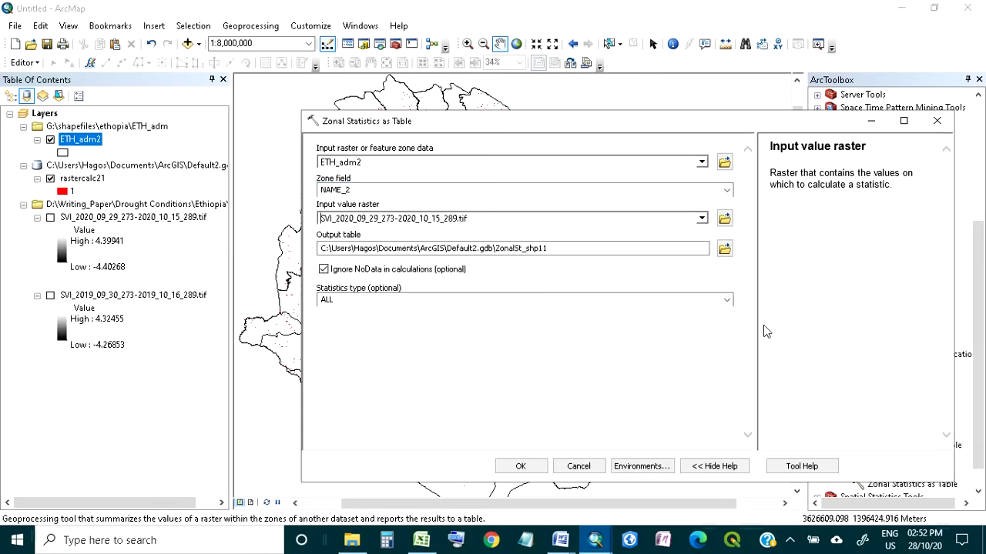
left_click(726, 300)
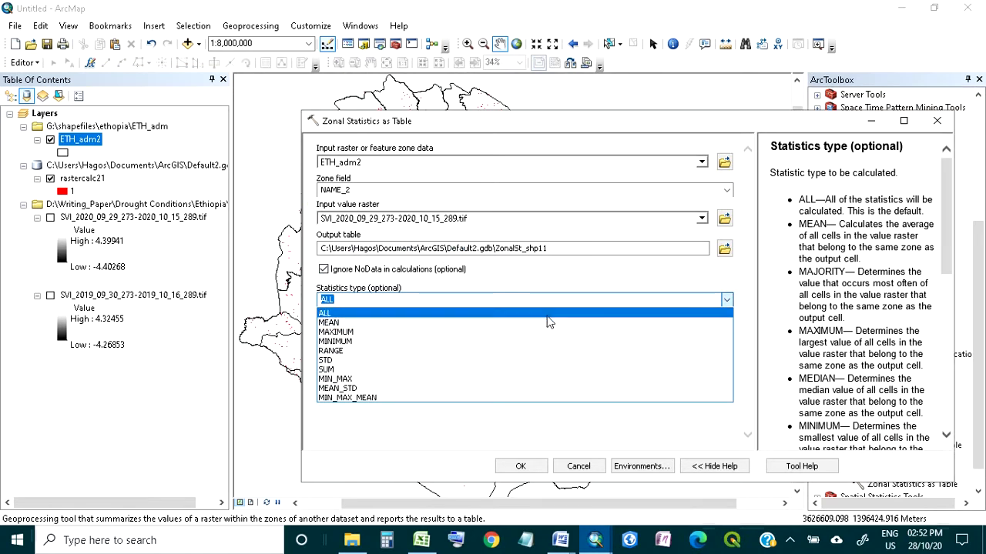
left_click(520, 369)
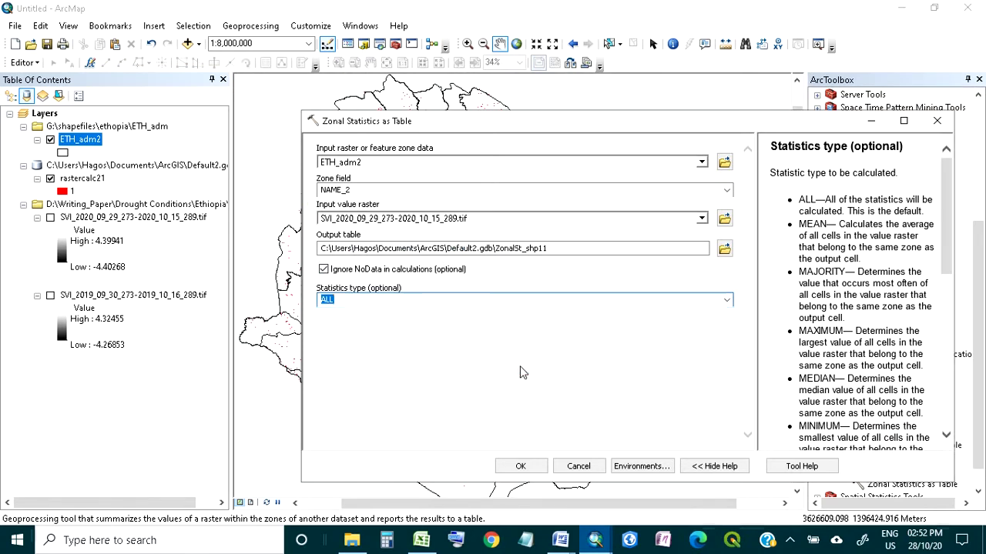
left_click(521, 467)
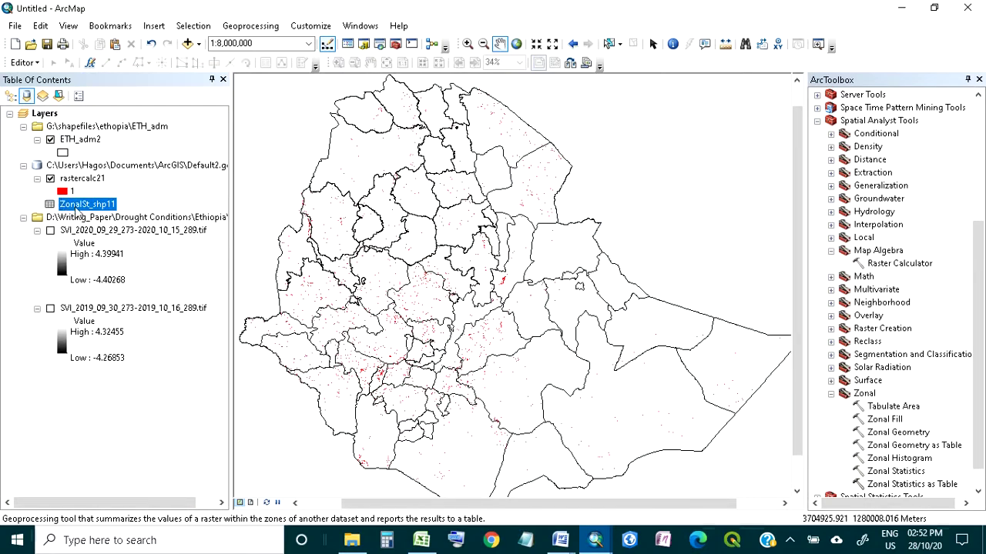
Open the ZonalSt_shp11 attribute table and sort zones by AREA ascending, then descending.
right_click(77, 212)
left_click(102, 217)
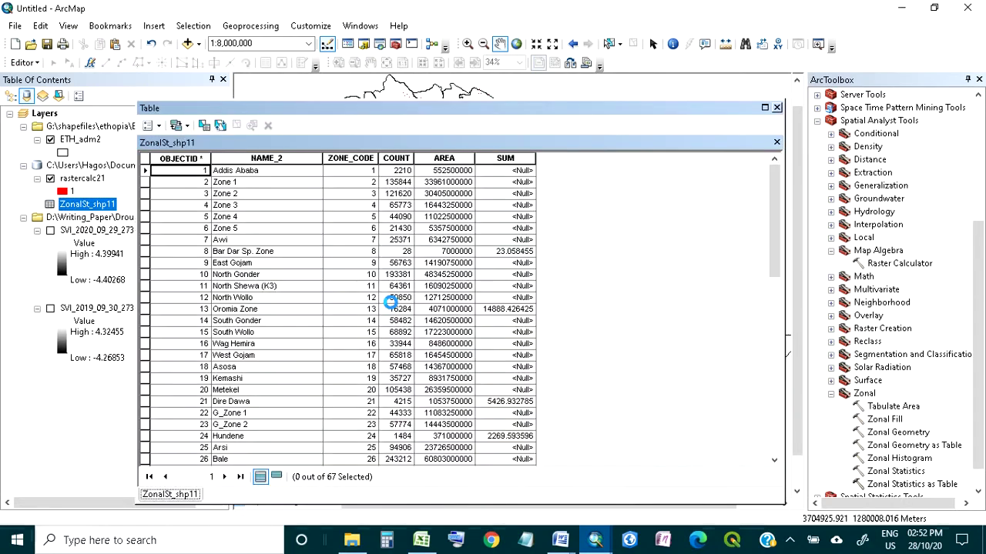
left_click(443, 161)
left_click(399, 160)
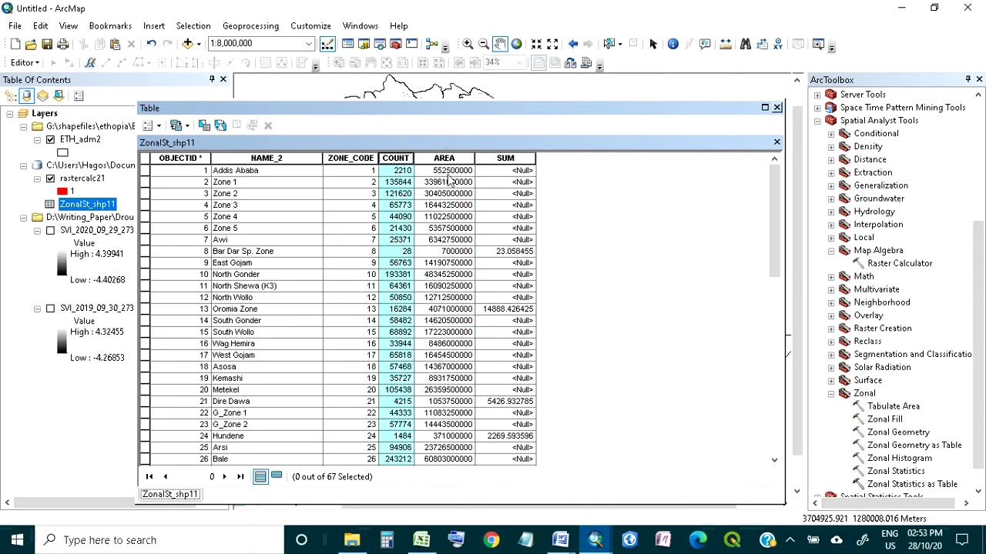
left_click(401, 172)
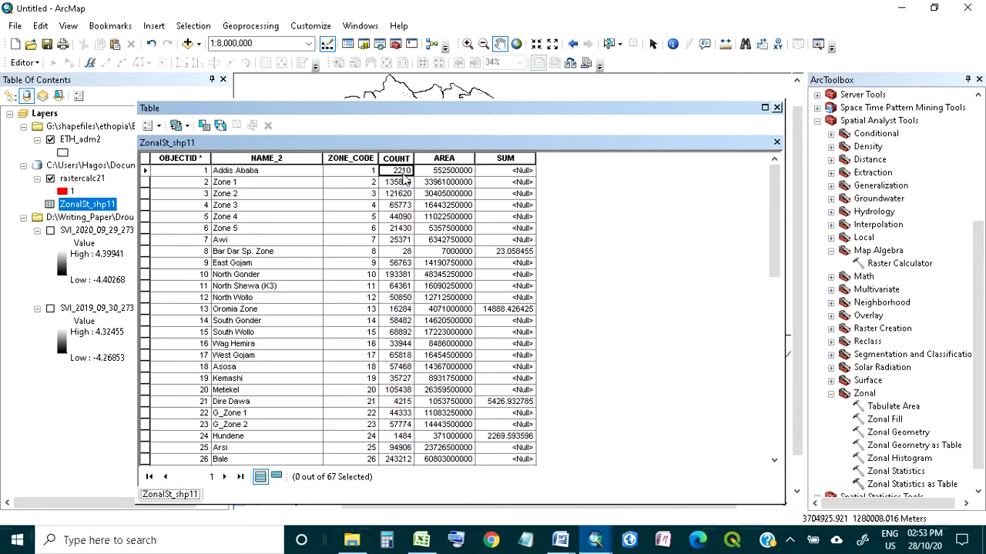
double_click(445, 158)
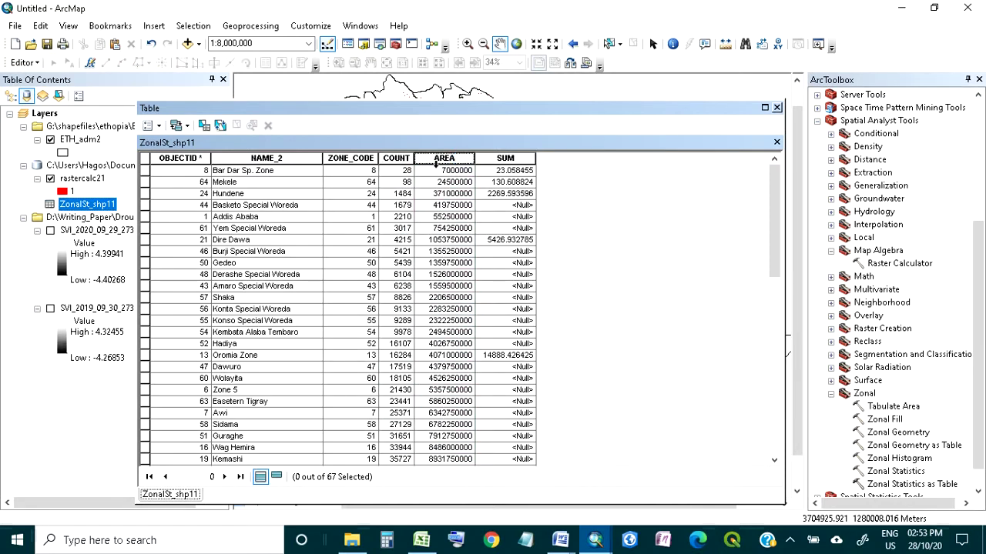
double_click(444, 157)
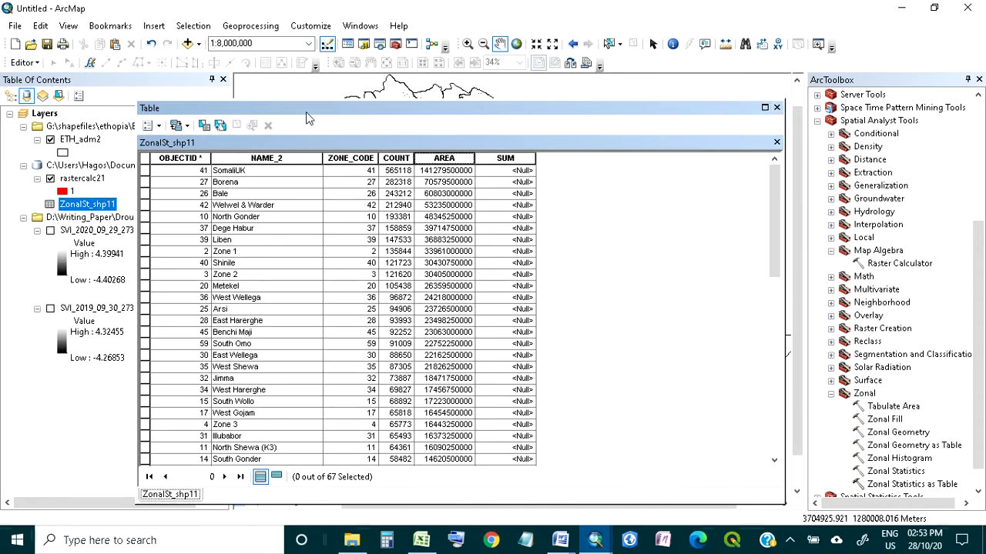
left_click_drag(305, 112, 378, 117)
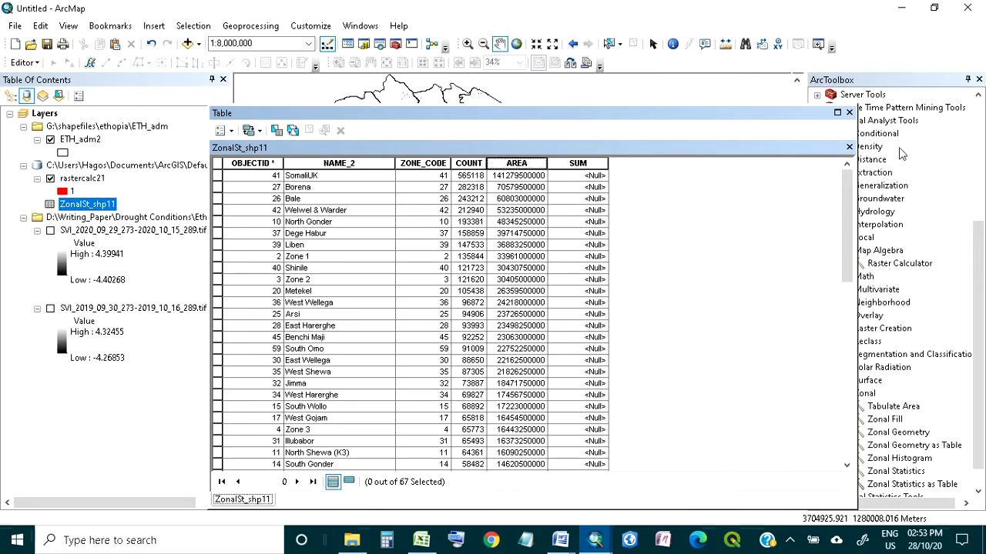
Close the table and set up a join on ETH_adm2 using the NAME_2 field.
left_click(848, 112)
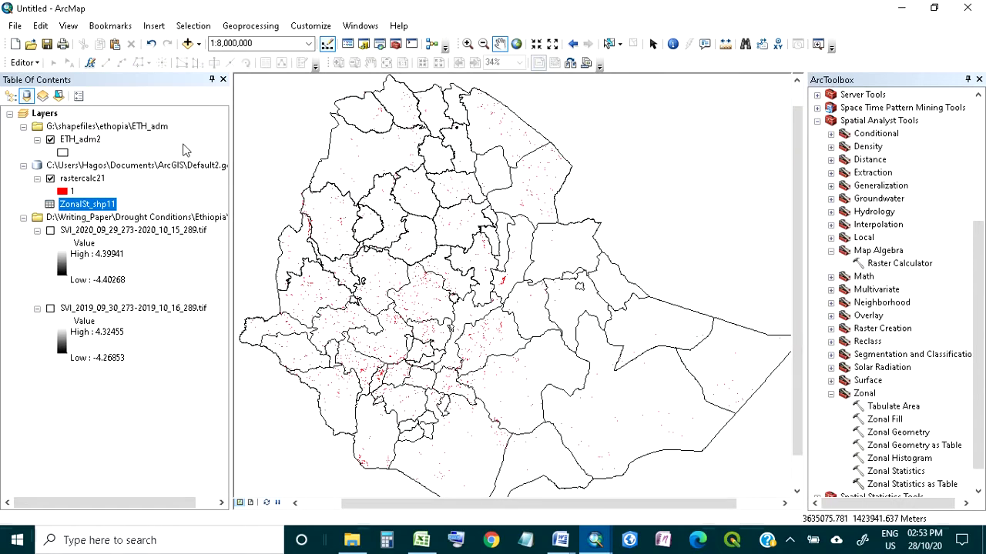
left_click(80, 140)
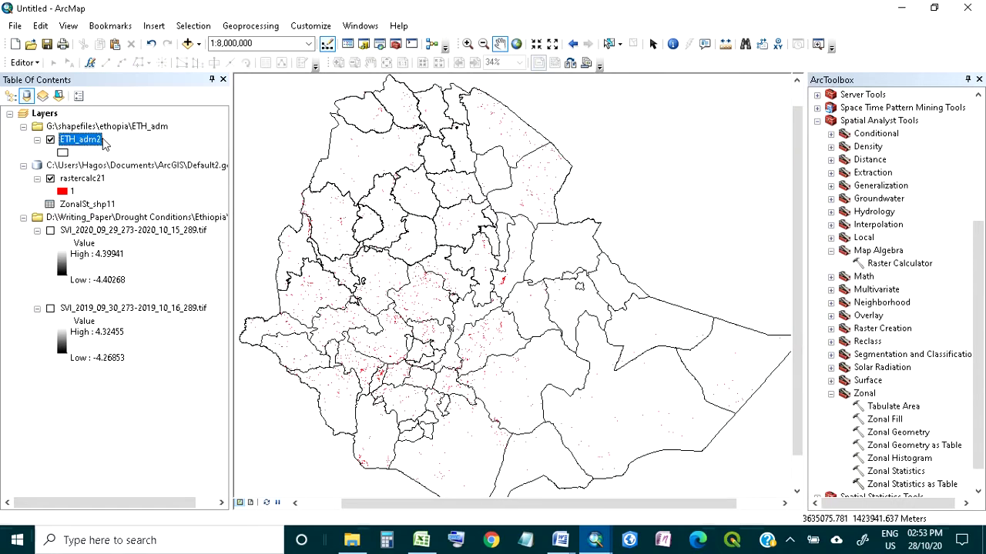
right_click(104, 141)
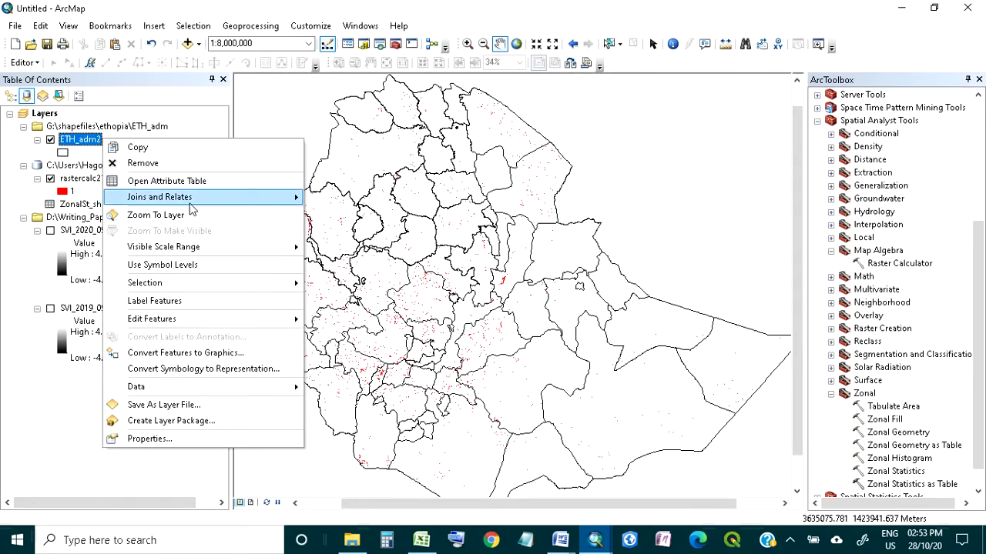
mouse_move(215, 199)
left_click(327, 200)
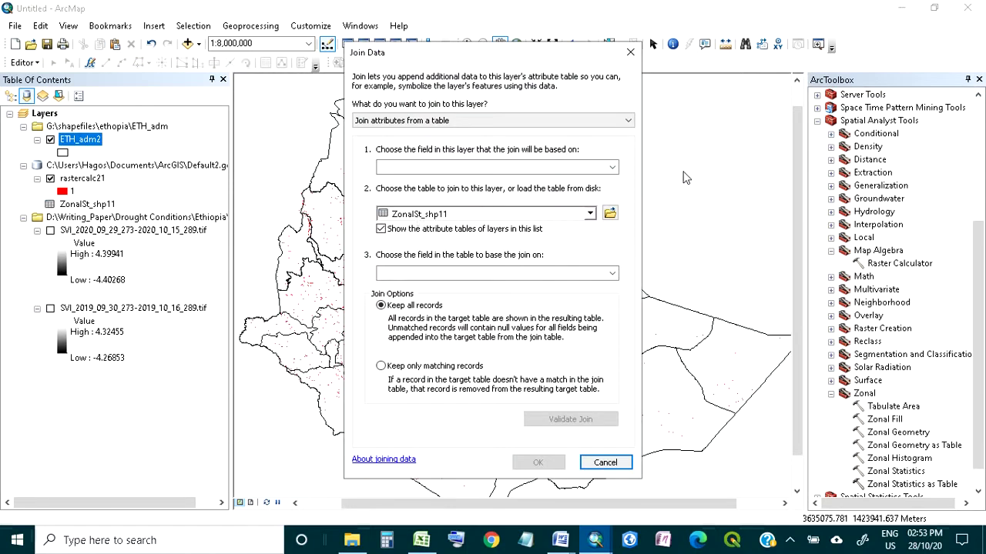
left_click(613, 168)
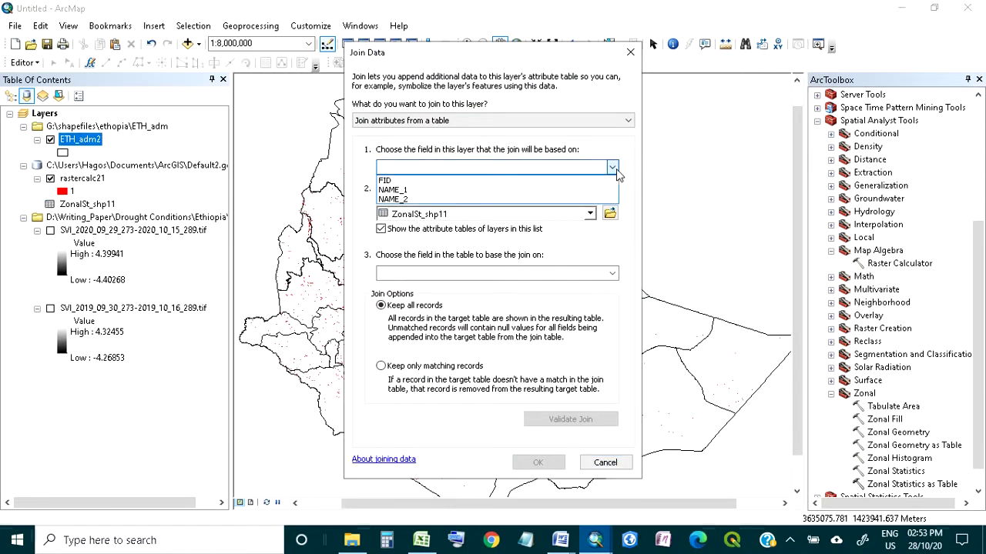
left_click(467, 200)
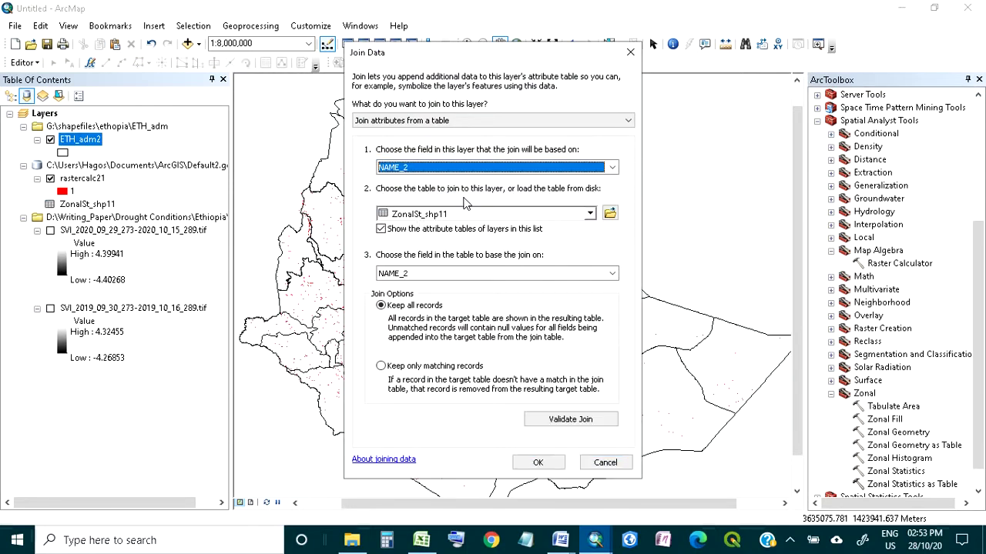
Complete the ZonalSt_shp11 join and hide the rastercalc21 drought layer.
left_click(537, 462)
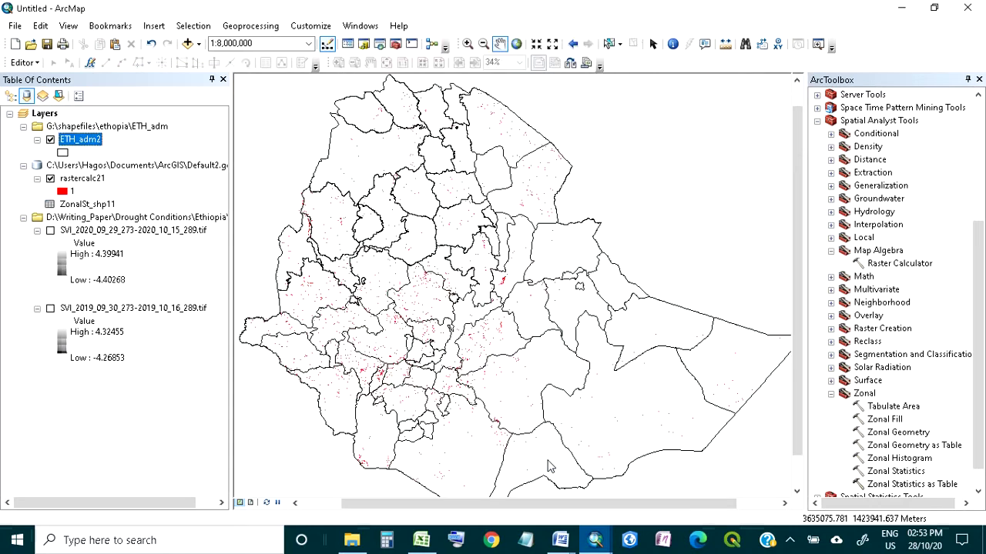
left_click(50, 178)
right_click(100, 143)
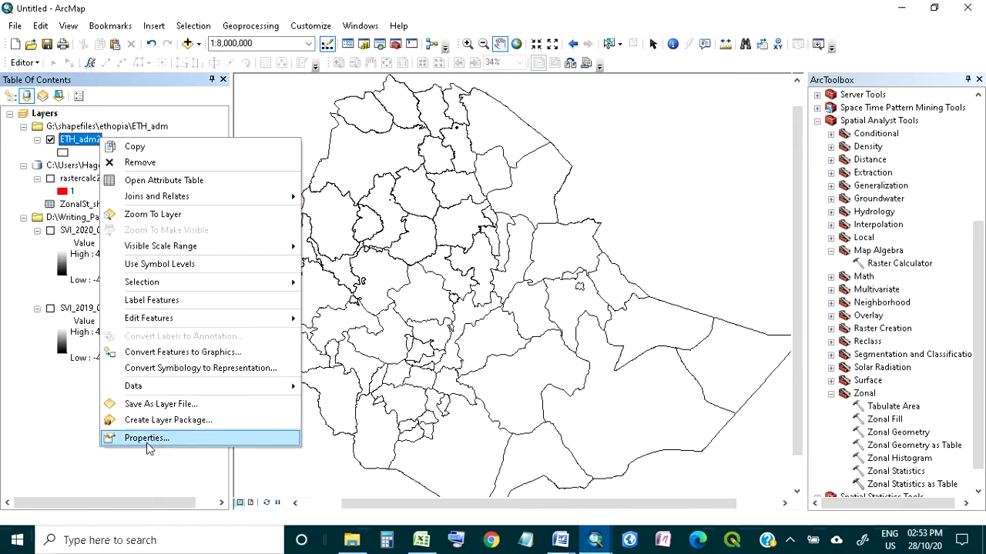
left_click(151, 441)
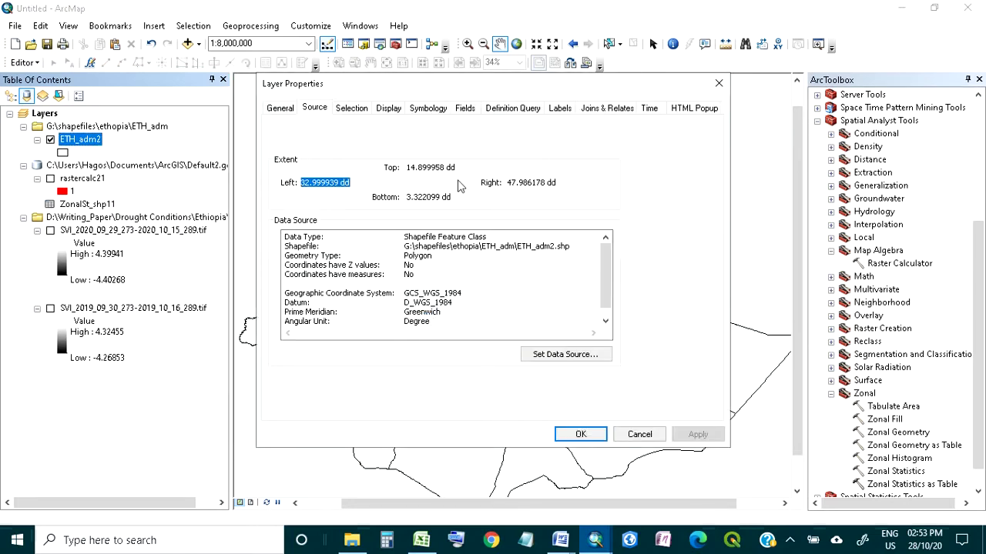
left_click(430, 110)
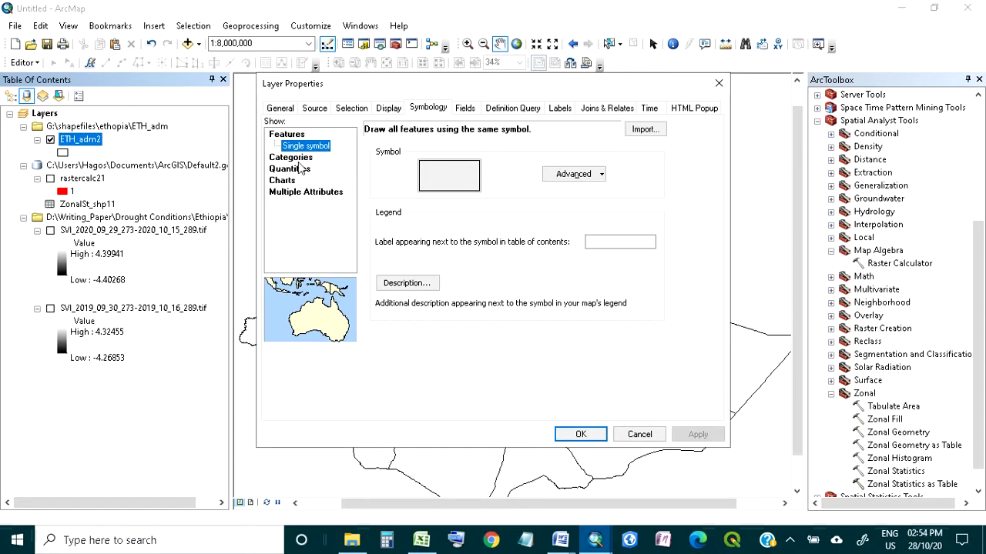
left_click(638, 436)
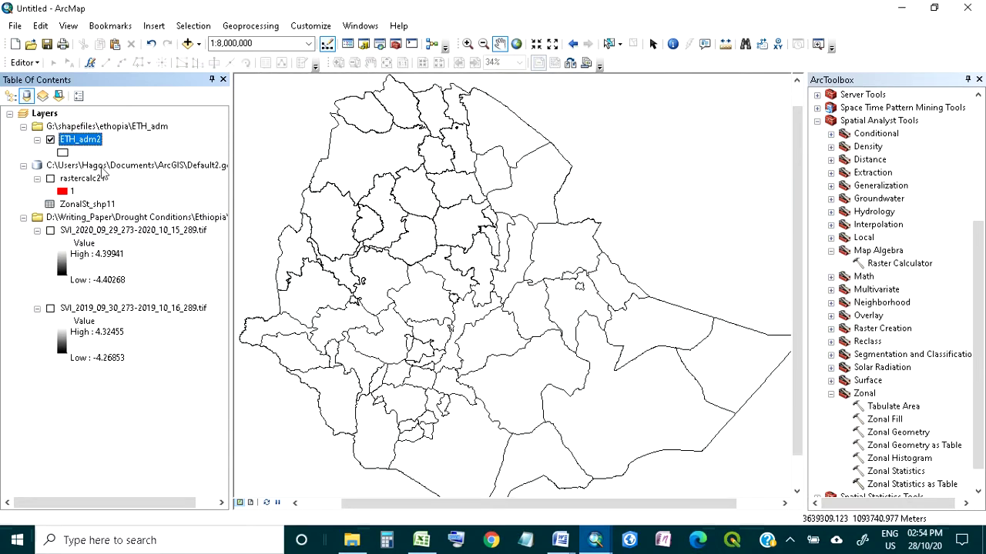
Shade the ETH_adm2 zones in five graduated colour classes by the AREA field.
right_click(89, 140)
left_click(155, 440)
left_click(295, 184)
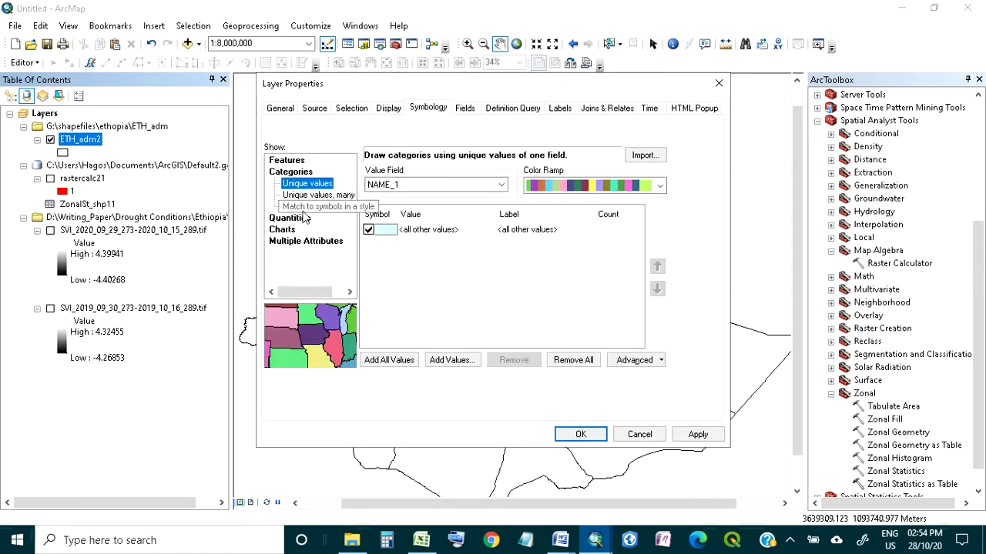
left_click(415, 187)
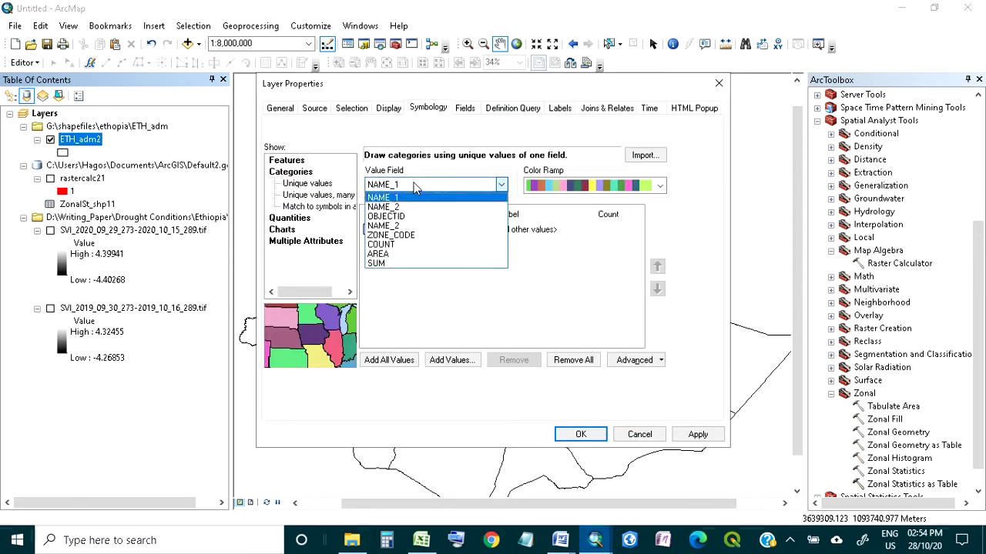
left_click(391, 255)
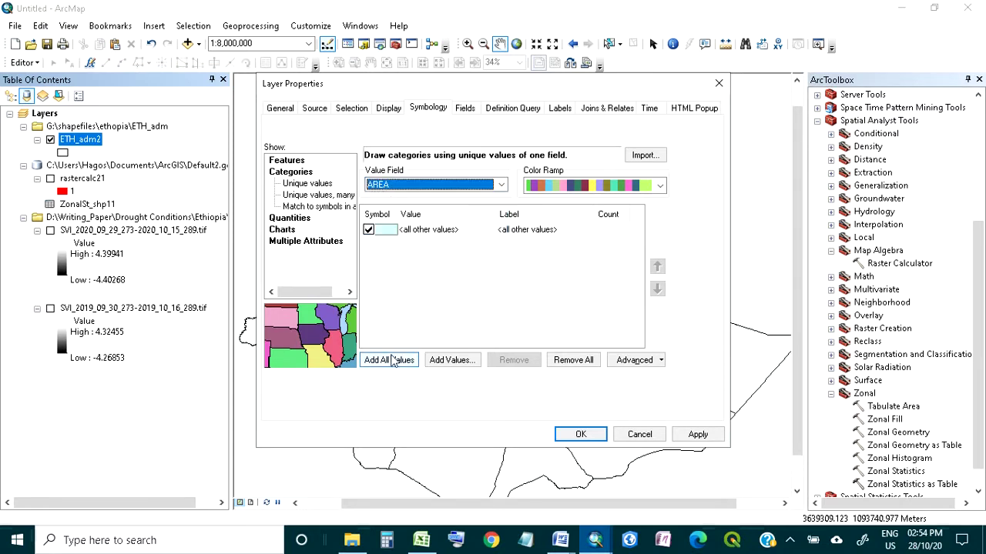
left_click(301, 219)
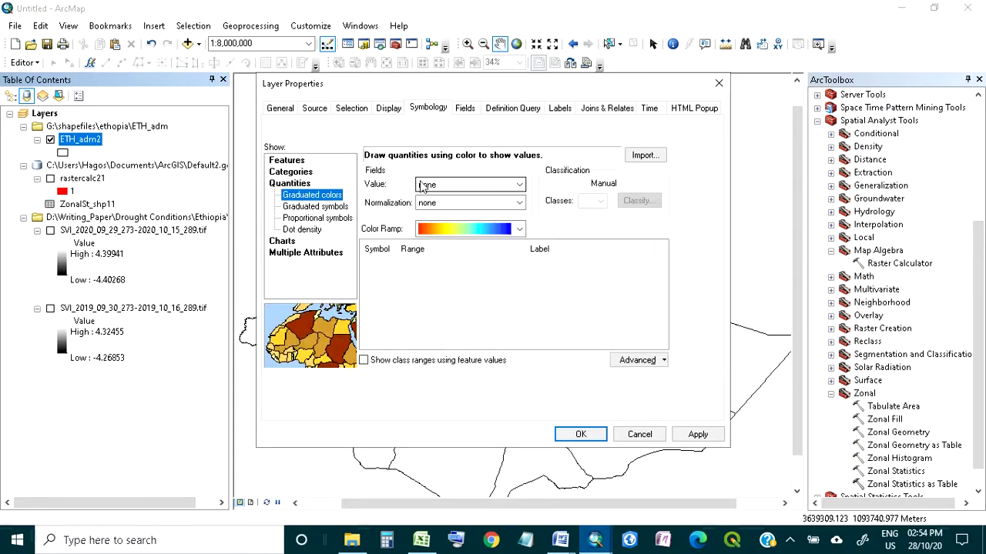
left_click(422, 188)
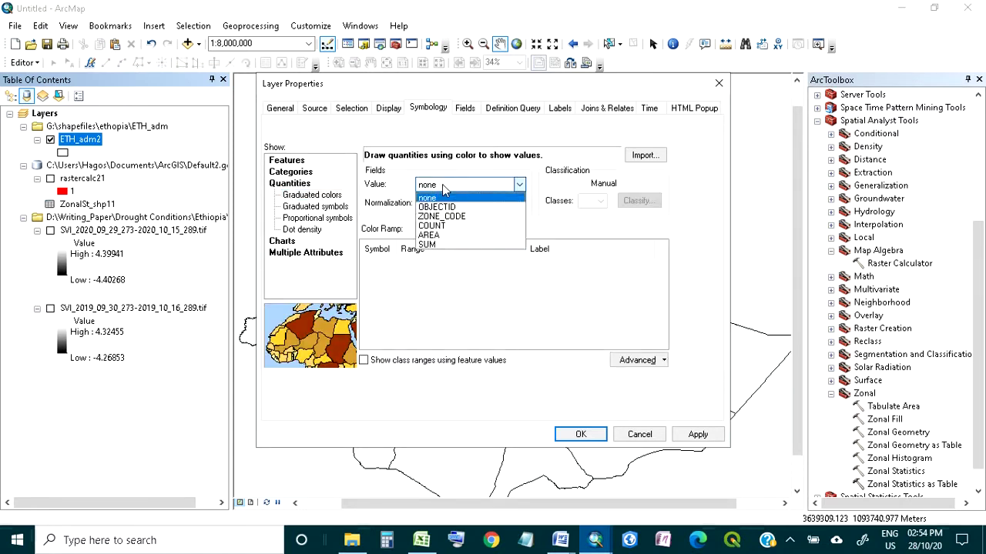
left_click(444, 237)
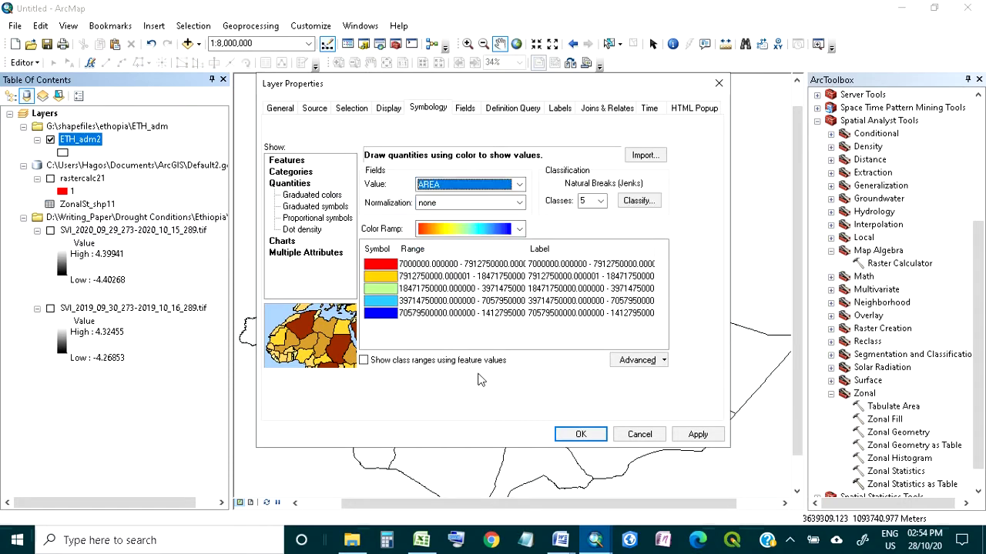
left_click(683, 435)
left_click(579, 434)
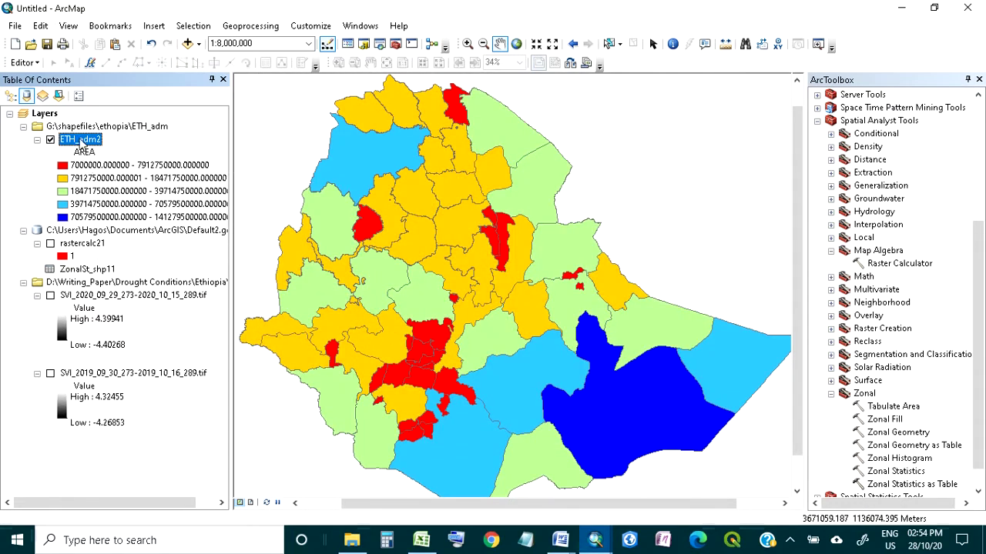
Flip the ETH_adm2 AREA class colours so small zones are blue and the largest red.
right_click(71, 139)
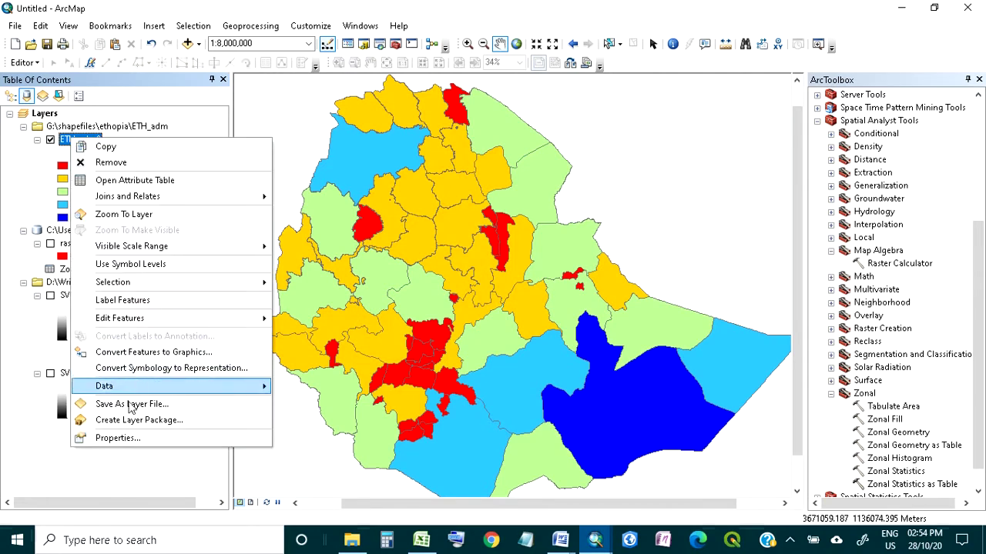
left_click(124, 438)
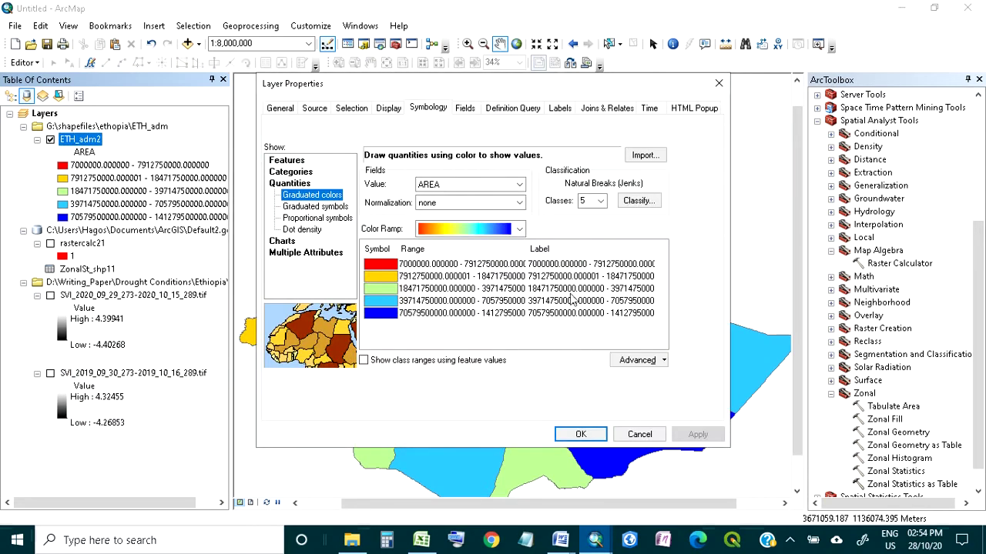
left_click(385, 251)
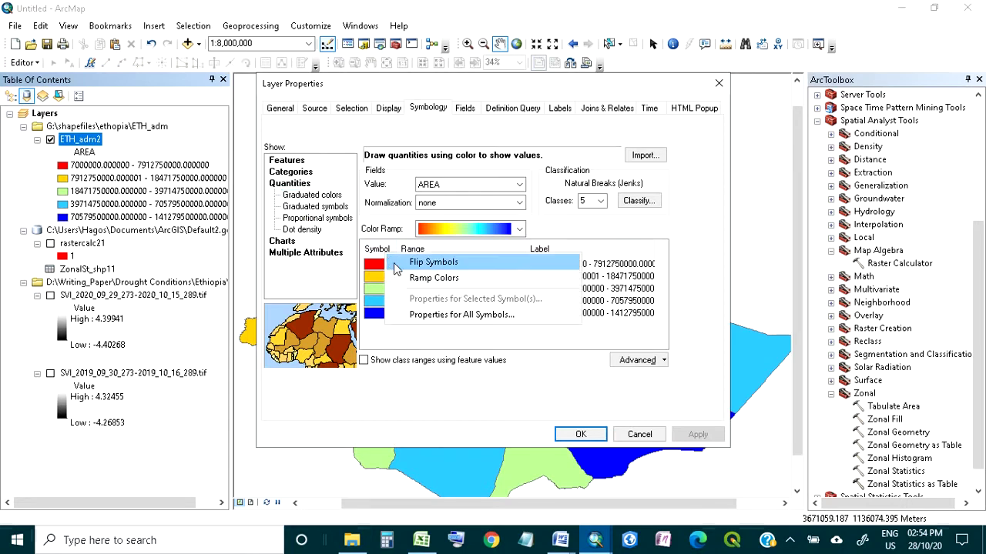
left_click(396, 266)
left_click(686, 434)
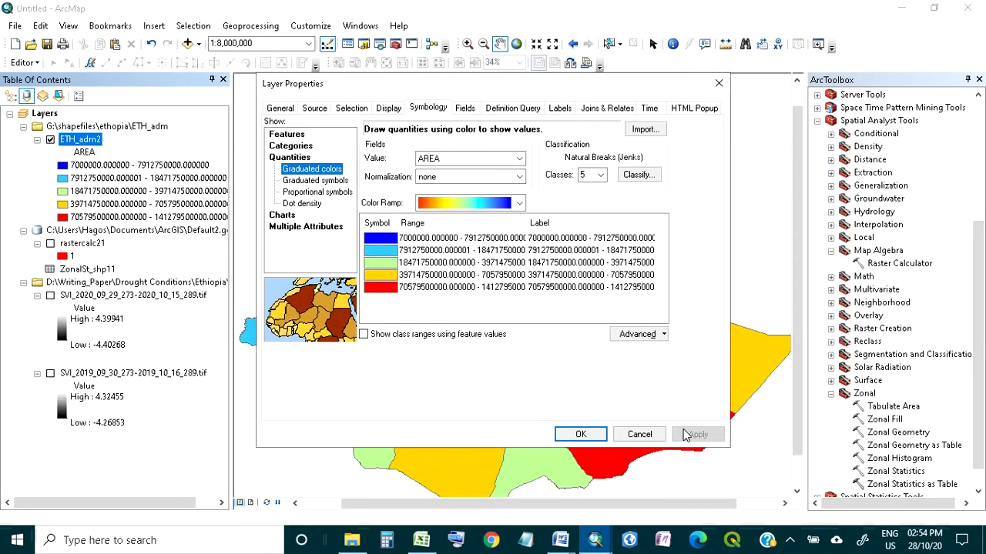
left_click(581, 434)
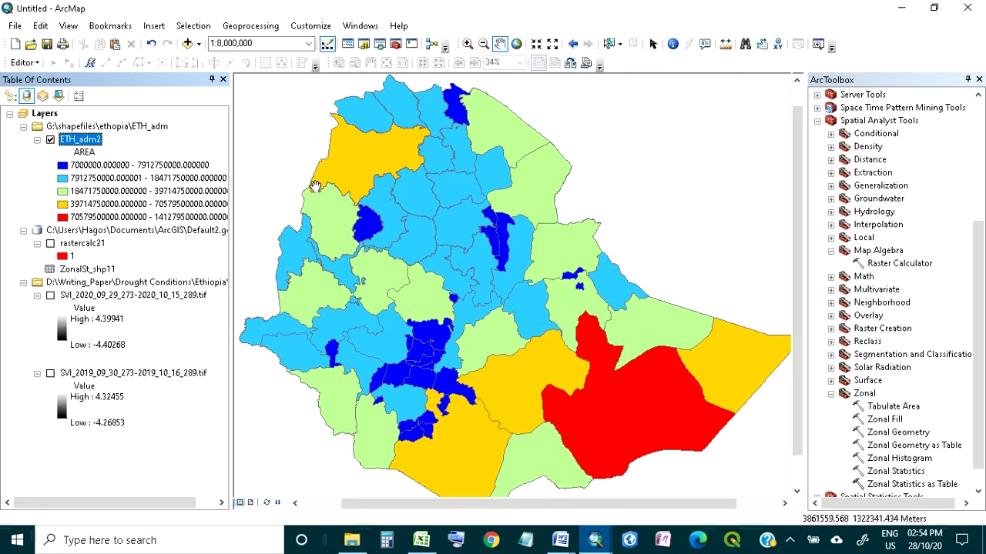
Turn off the ETH_adm2 zones, turn on rastercalc21, and nudge the map slightly right.
left_click(51, 140)
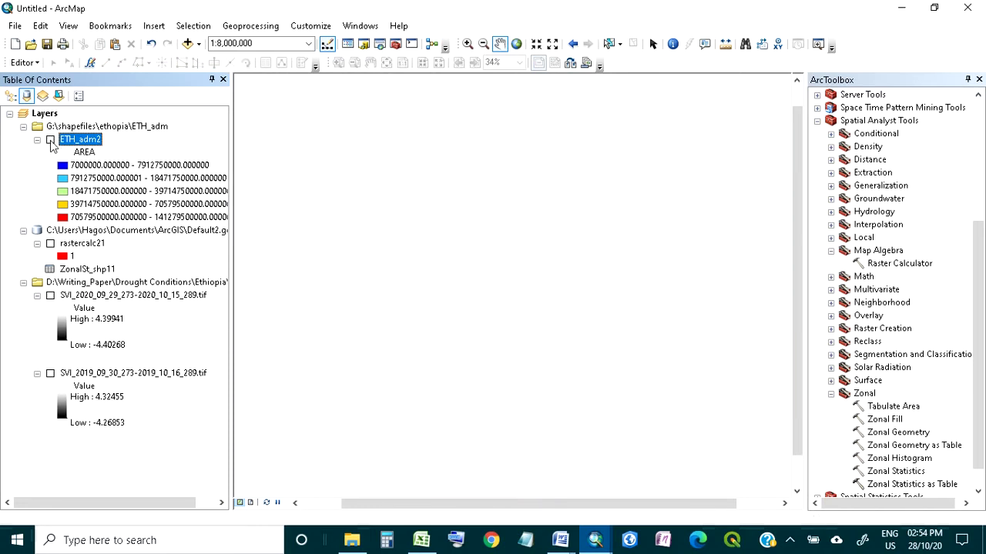
left_click(50, 244)
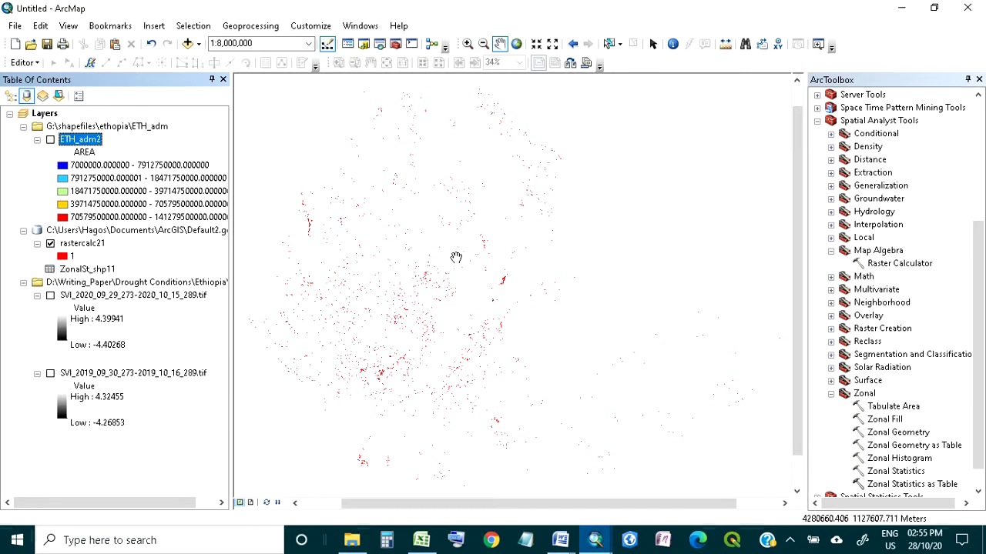
left_click_drag(451, 267, 462, 268)
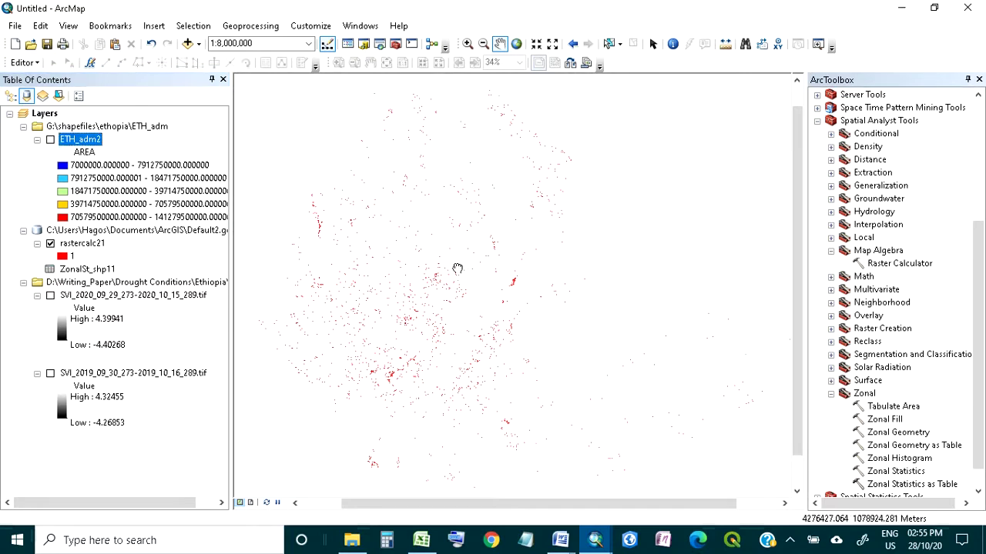
Turn on ETH_adm2 and draw its zones with a single hollow symbol, showing only outlines.
left_click(50, 141)
right_click(70, 138)
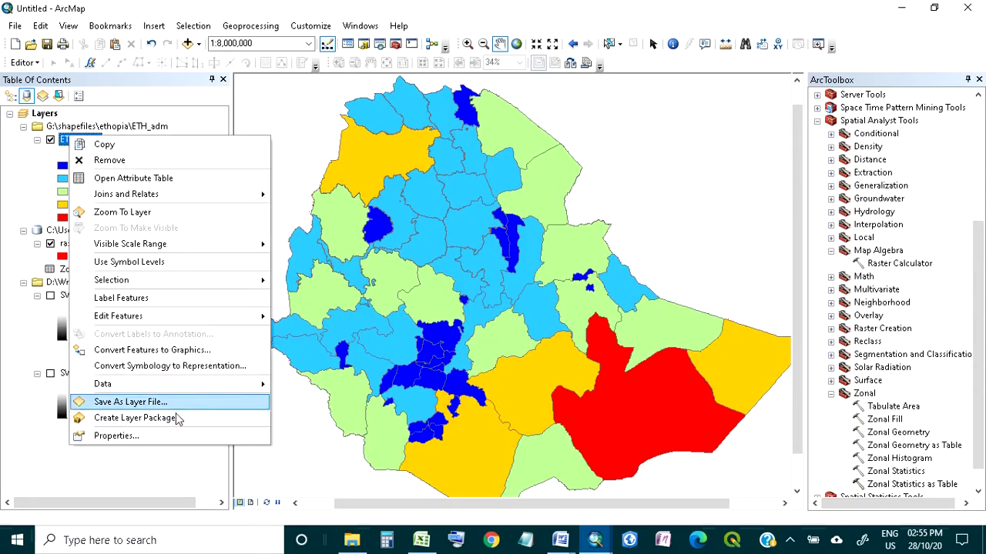
left_click(162, 436)
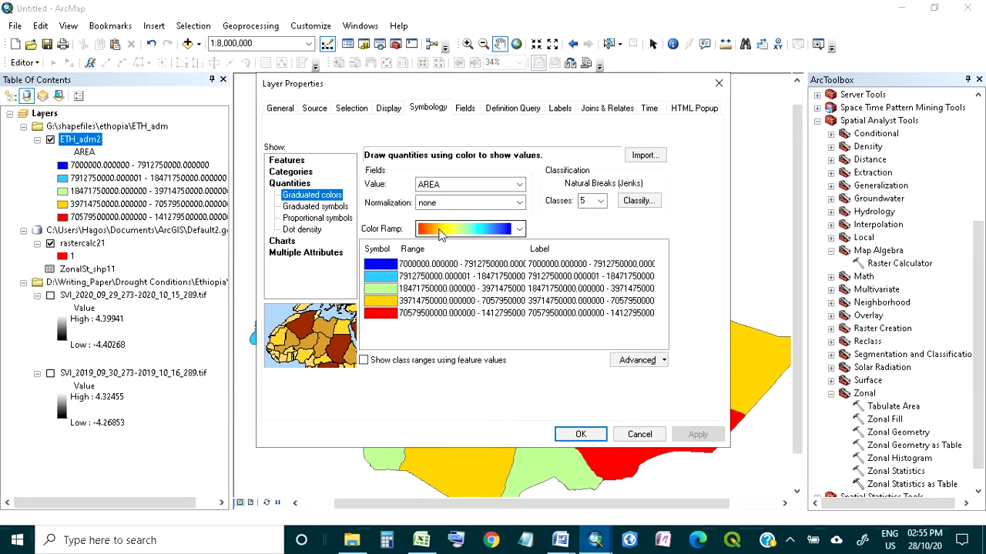
left_click(289, 161)
left_click(447, 204)
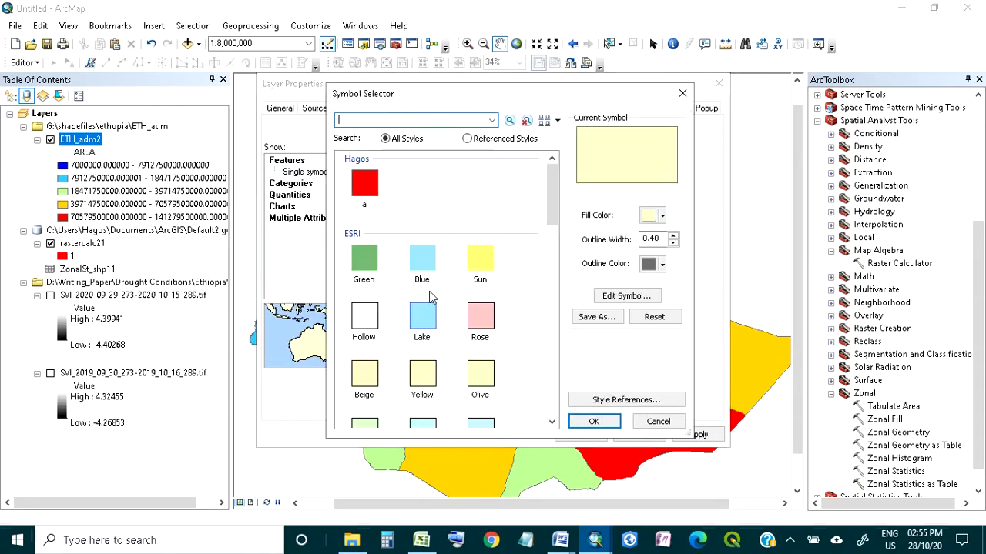
left_click(364, 315)
left_click(594, 421)
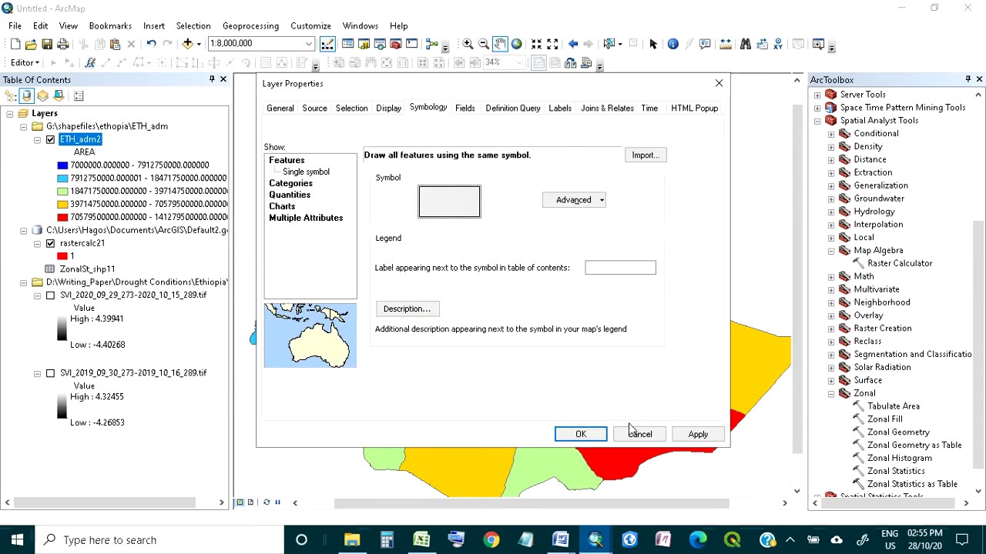
left_click(693, 435)
left_click(581, 434)
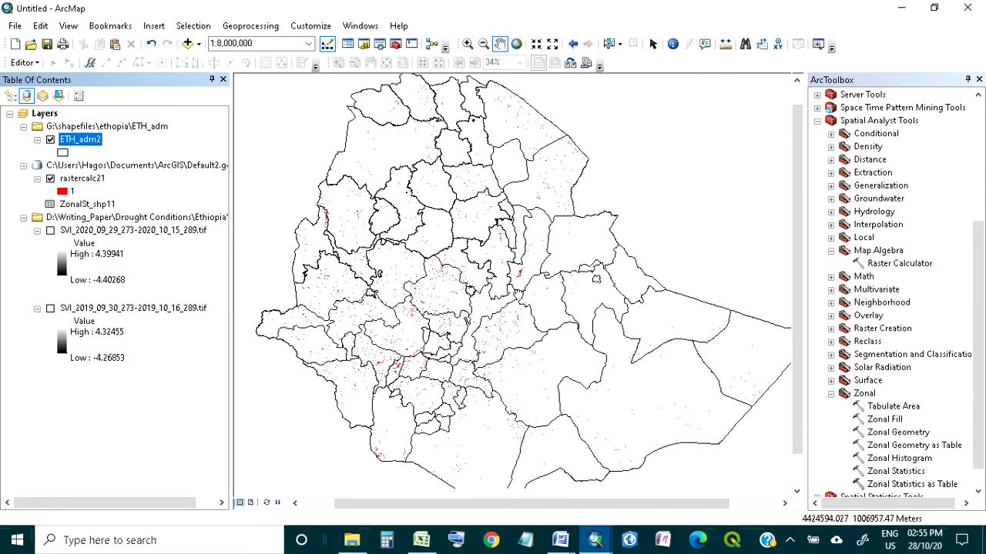
left_click_drag(514, 222, 501, 227)
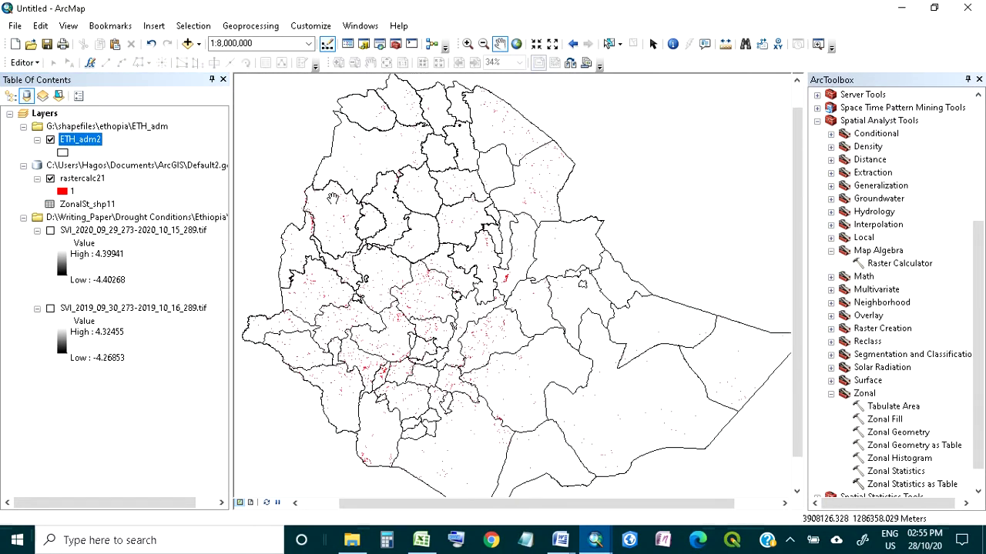
left_click_drag(442, 207, 446, 212)
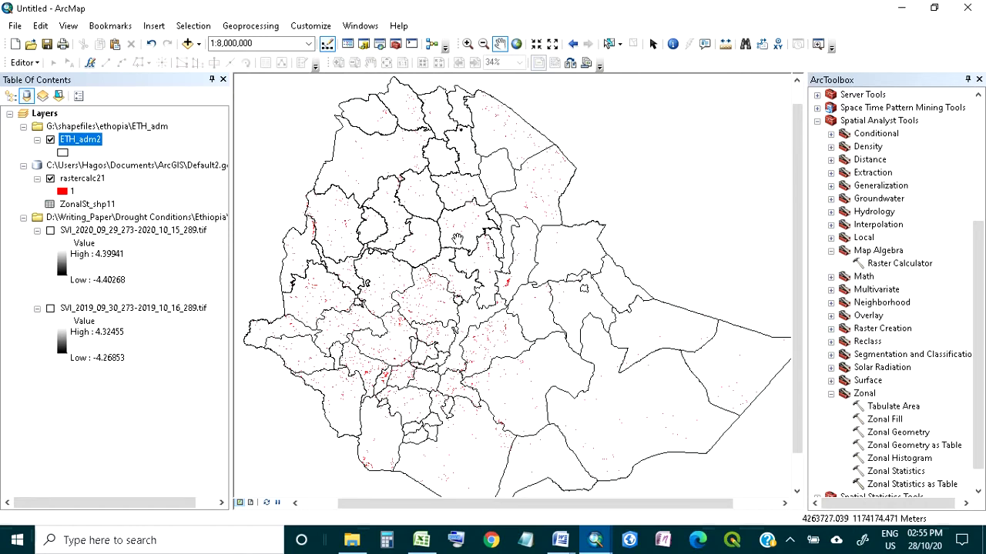
Open the ETH_adm2 attribute table, select all 67 zone records and copy them.
right_click(95, 138)
left_click(189, 178)
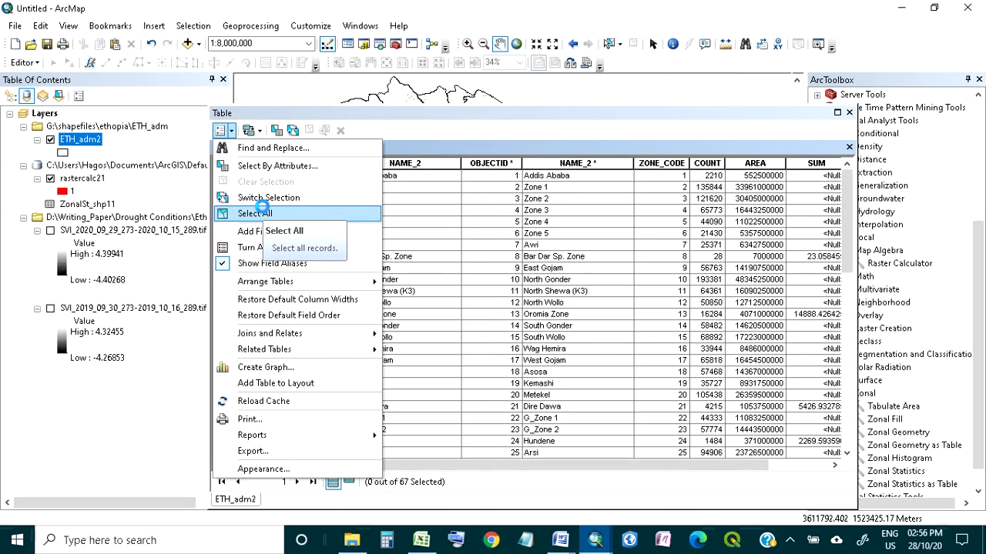
left_click(263, 211)
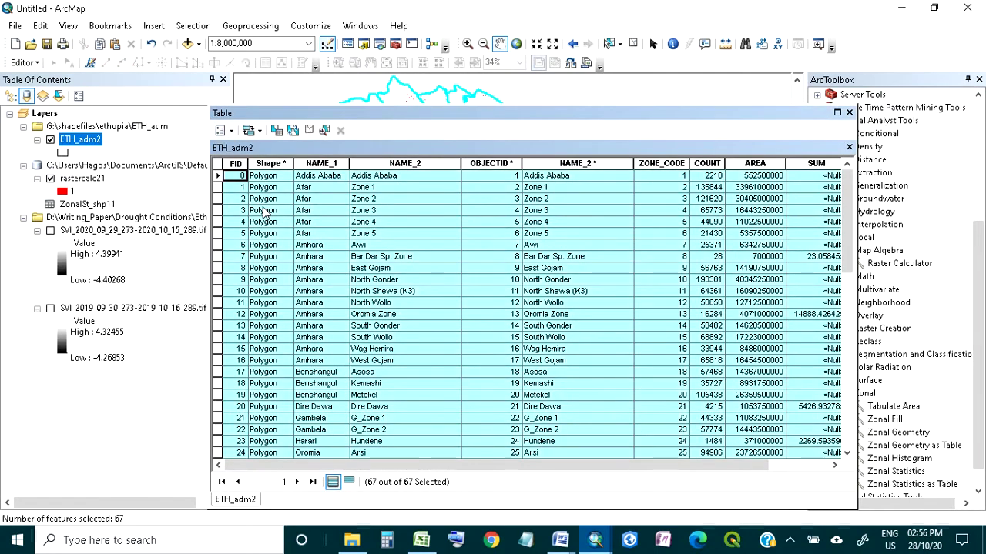
right_click(218, 260)
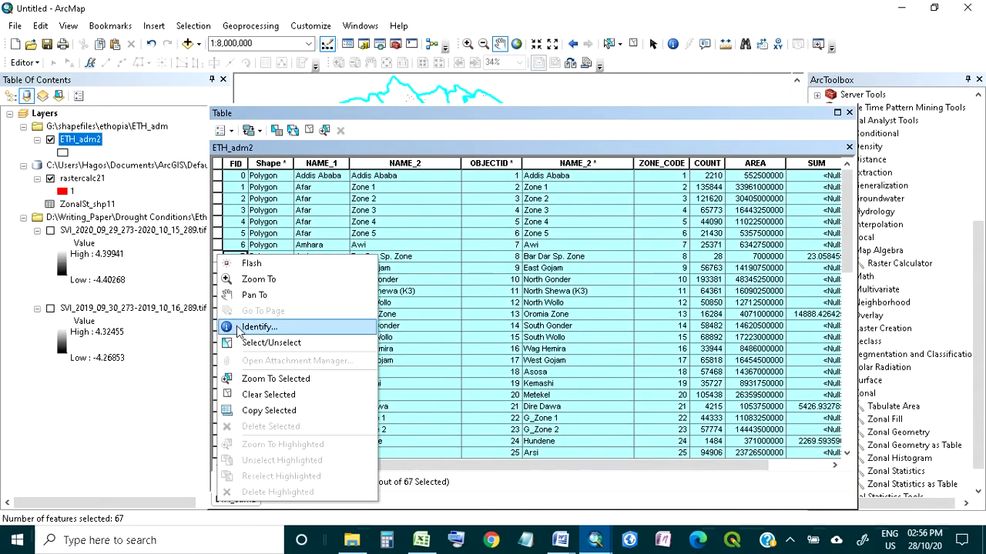
left_click(276, 411)
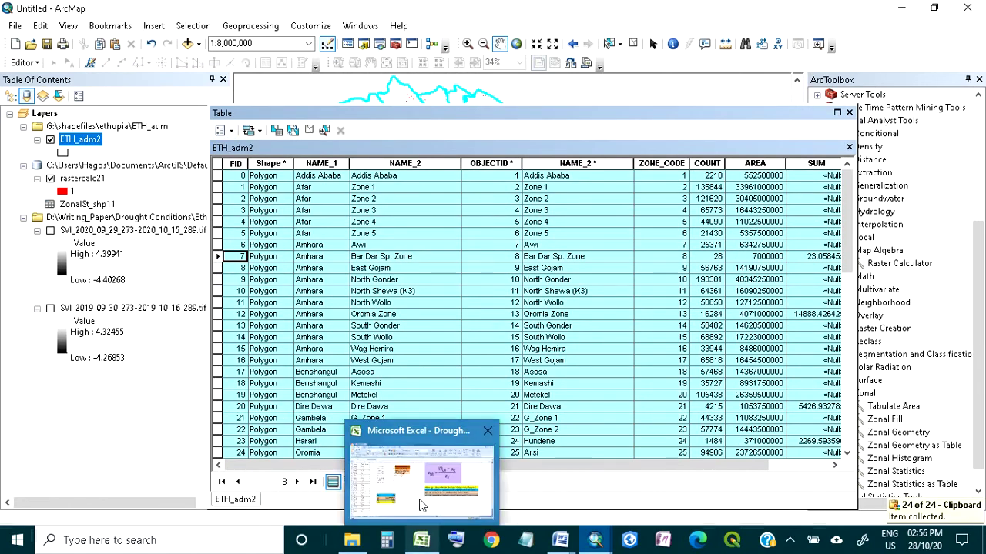
Paste the copied zone records into Sheet2 of the Drought demo workbook.
left_click(421, 543)
left_click(96, 505)
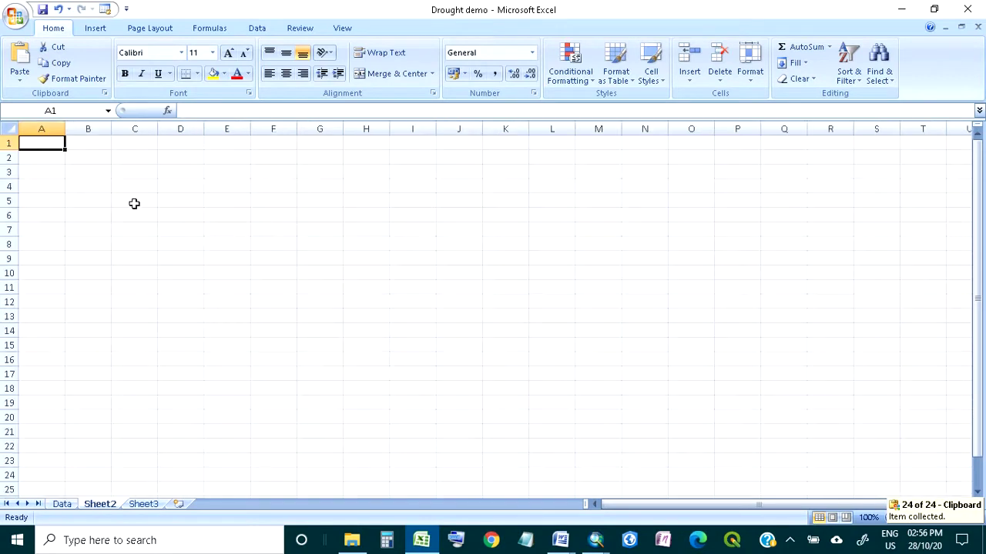
left_click(20, 58)
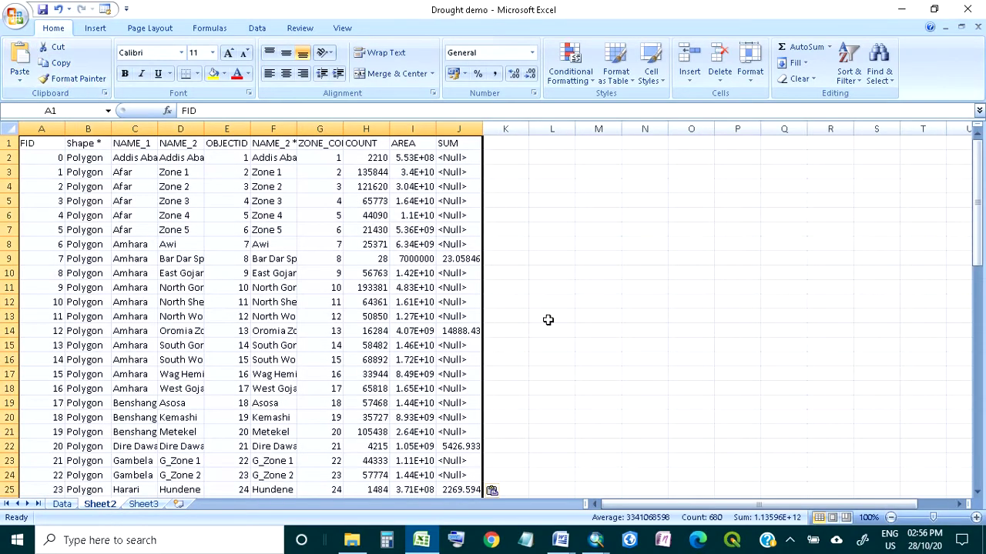
Create an empty PivotTable on a new sheet from range Sheet2!$A$1:$J$68.
left_click(100, 29)
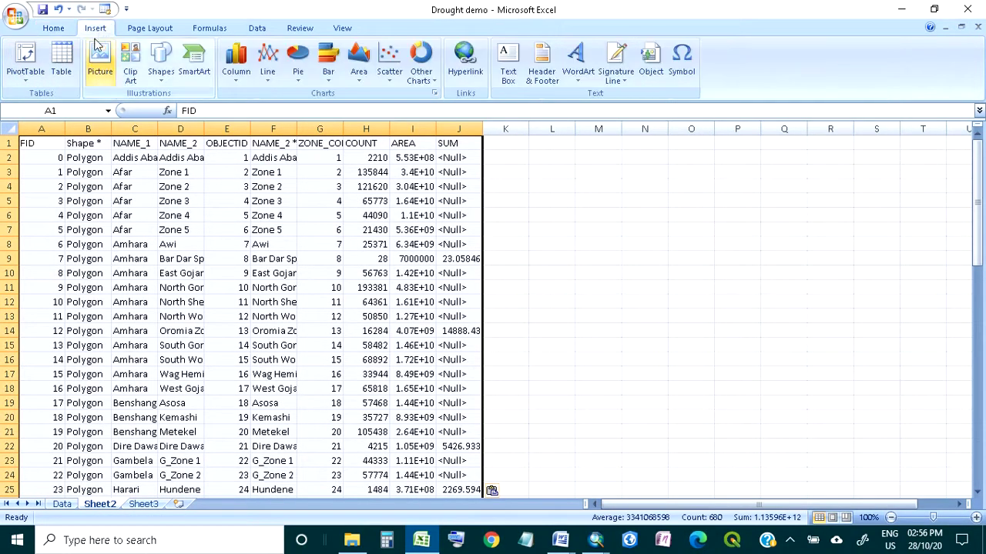
left_click(25, 77)
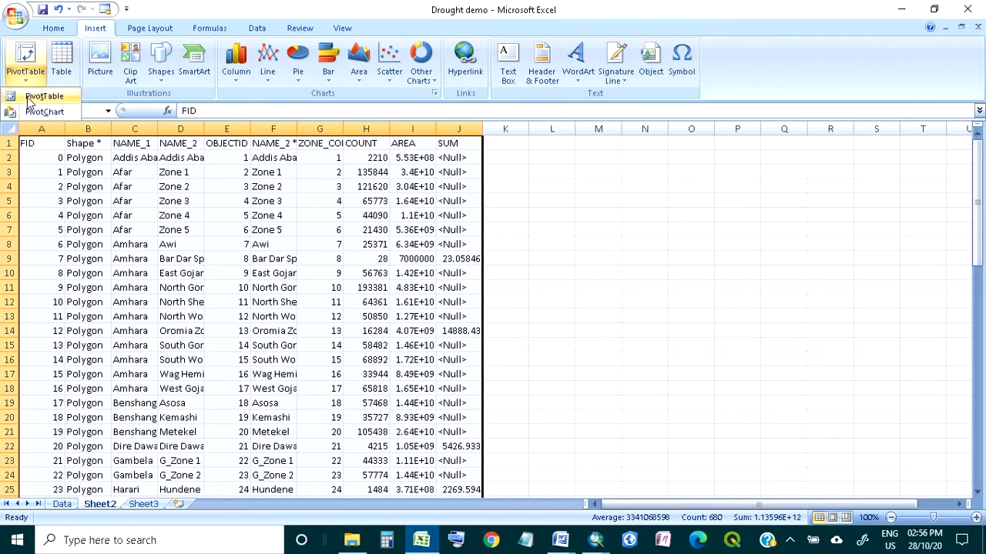
left_click(38, 96)
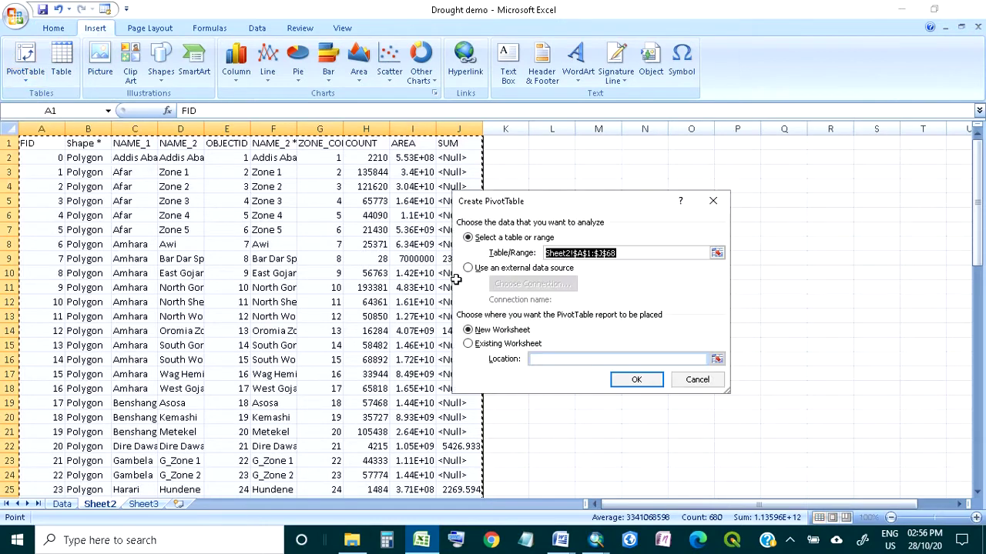
left_click(638, 379)
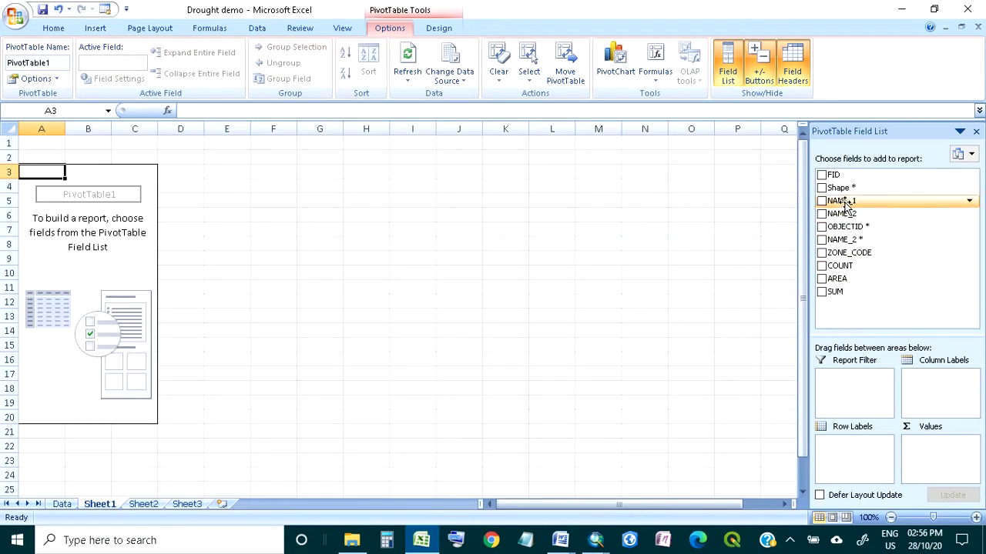
Make the pivot list NAME_1 regions with Sum of AREA, widening column B for the totals.
left_click_drag(844, 203, 860, 451)
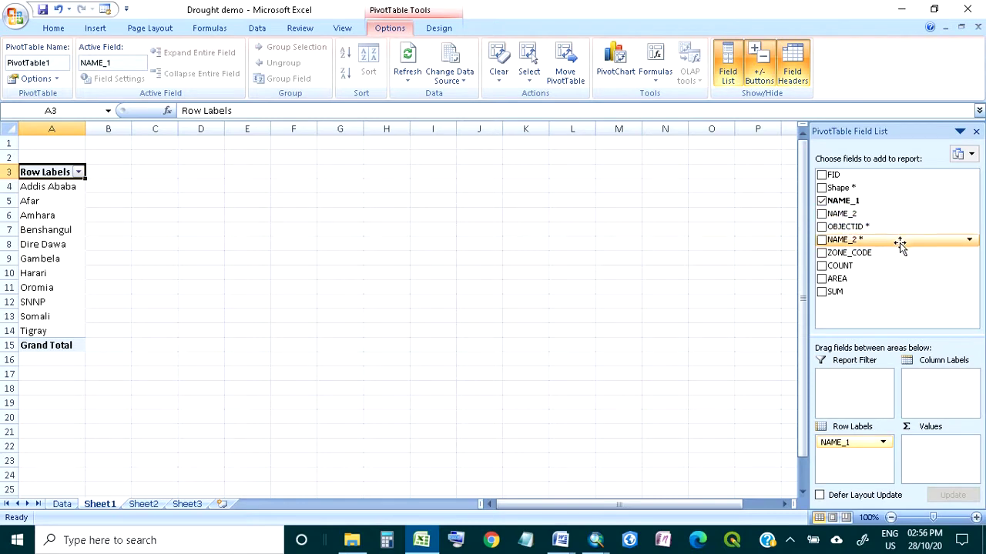
left_click_drag(875, 280, 936, 453)
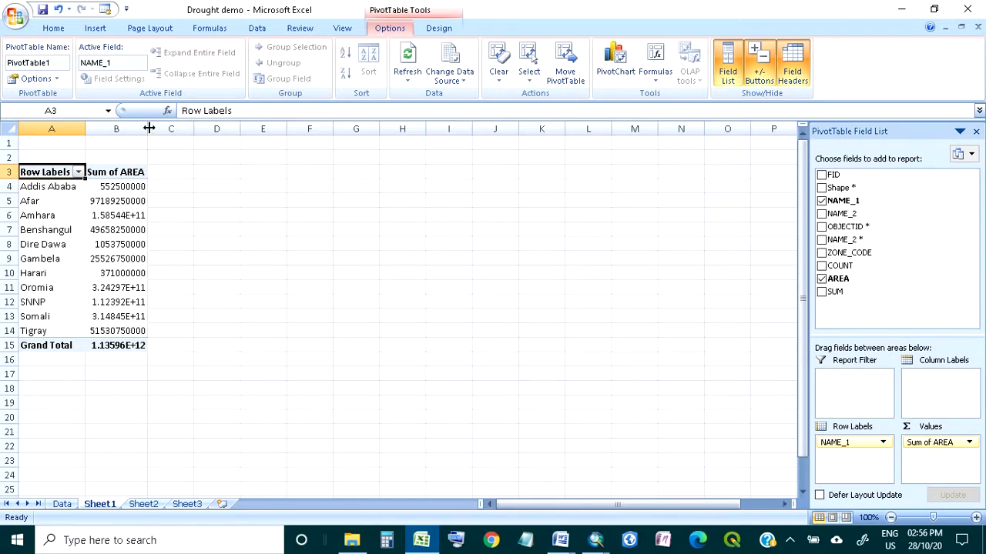
left_click_drag(149, 129, 164, 130)
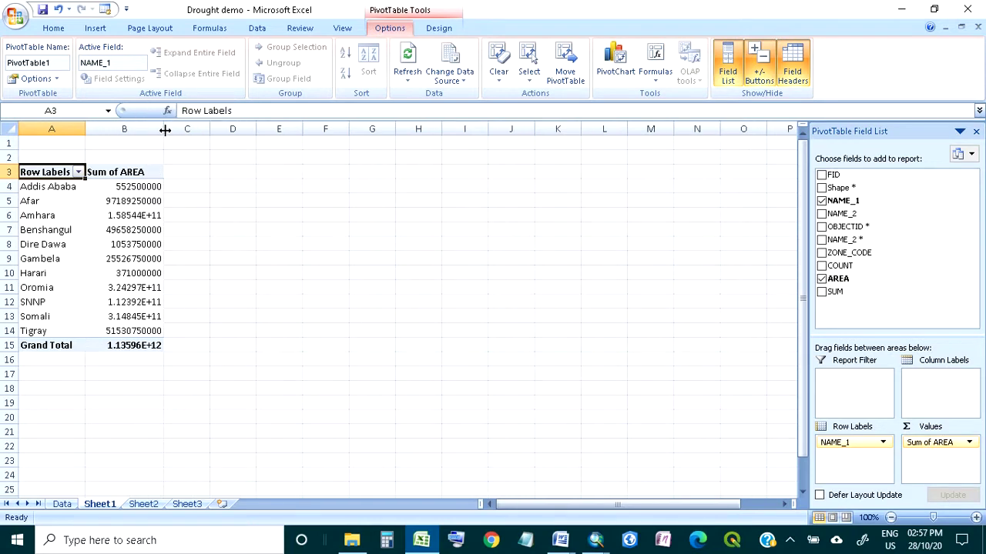
left_click(150, 220)
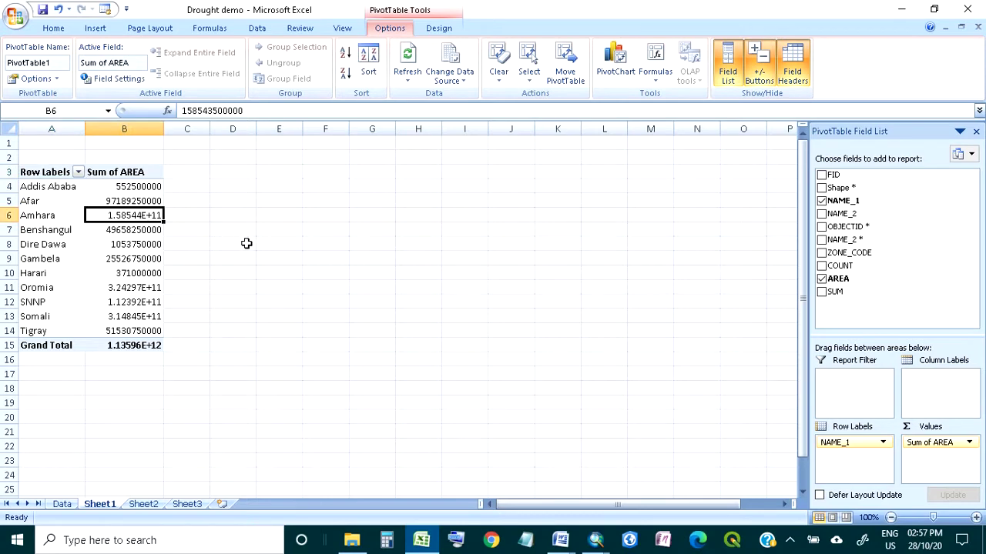
left_click(187, 202)
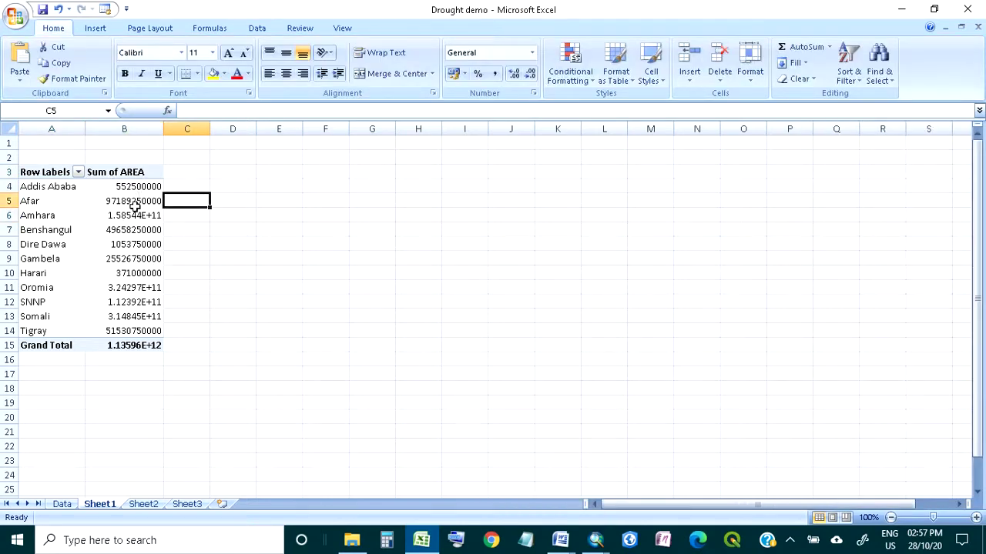
Replace NAME_1 with NAME_2 in the pivot rows and review each zone's AREA total.
left_click(128, 172)
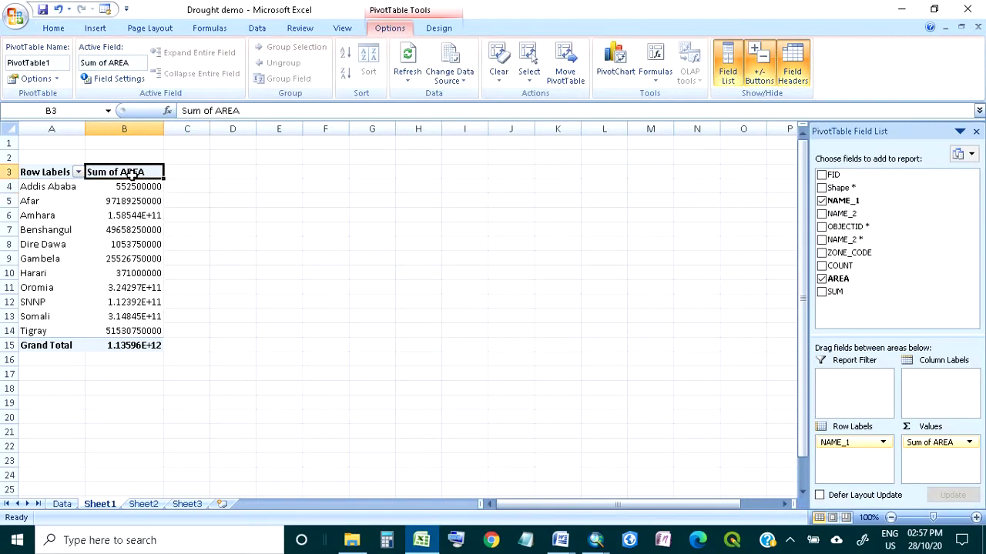
left_click(821, 201)
left_click_drag(841, 213, 843, 450)
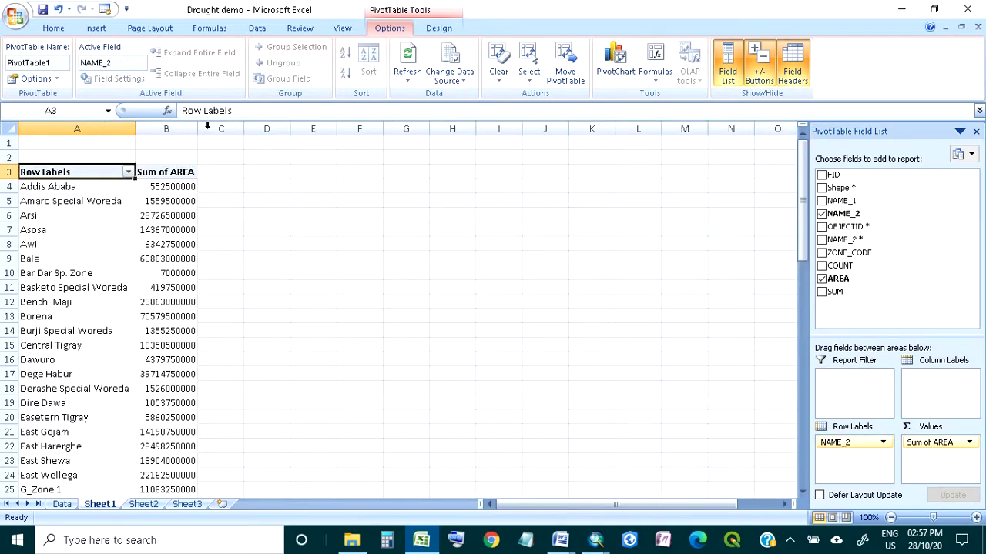
scroll(282, 207, "down", 16)
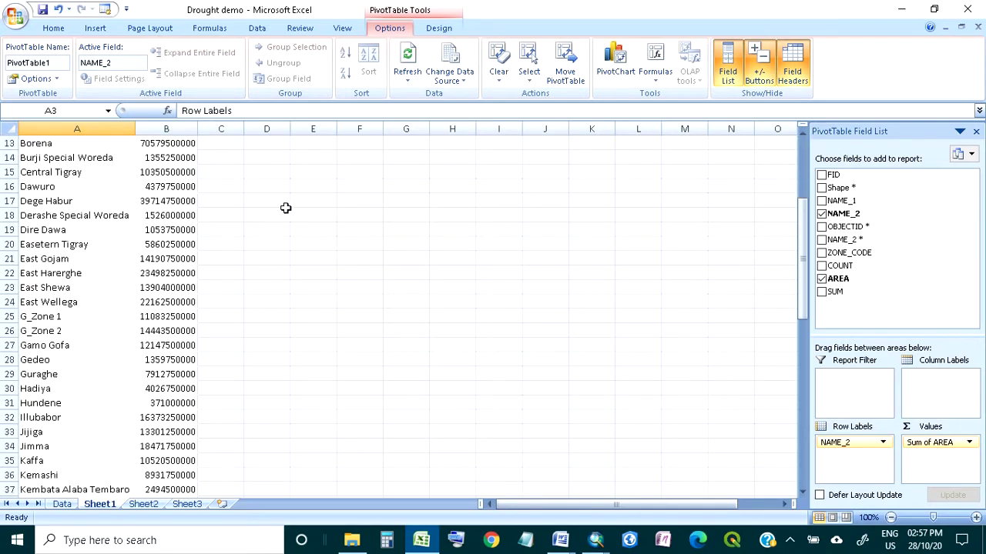
scroll(287, 207, "down", 1)
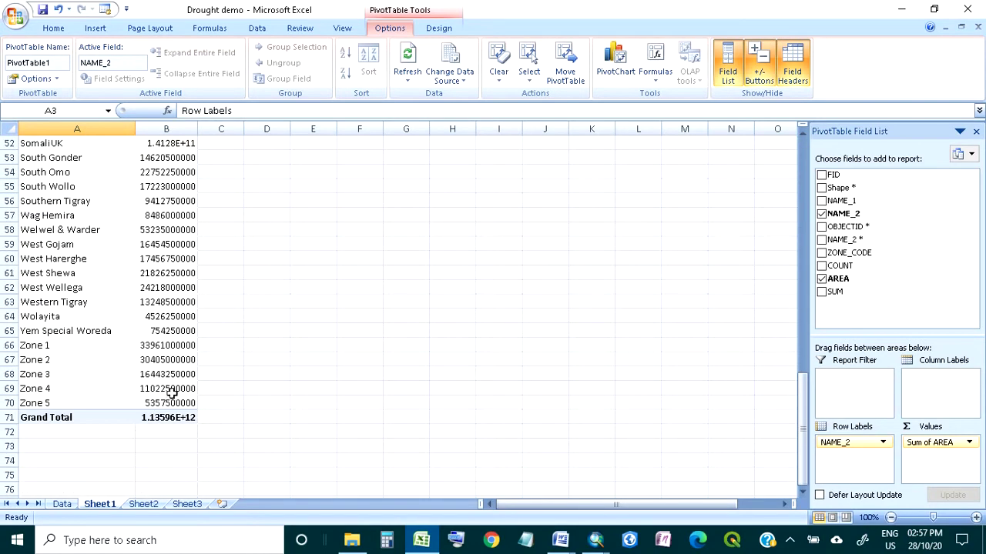
left_click_drag(190, 398, 68, 163)
scroll(354, 257, "up", 3)
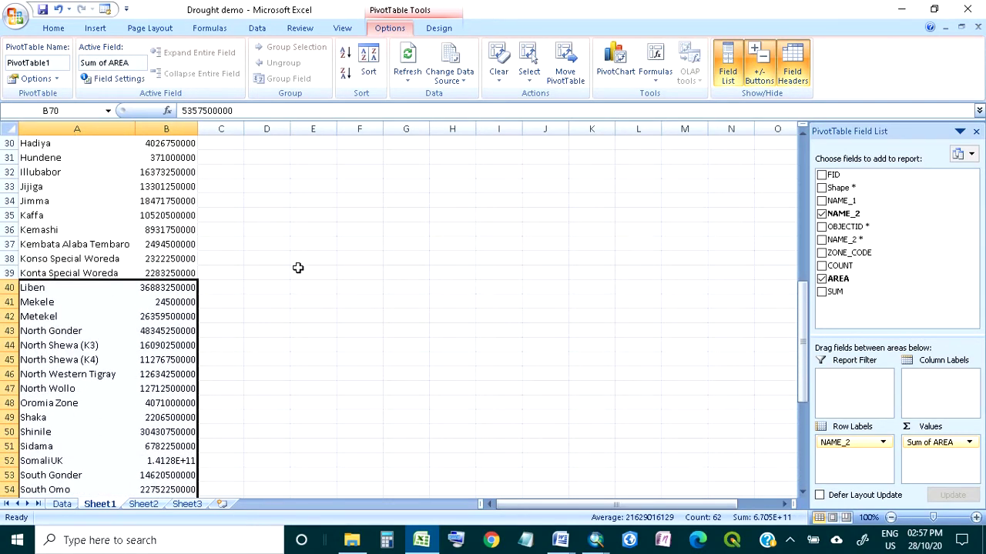
scroll(298, 266, "up", 10)
left_click(228, 215)
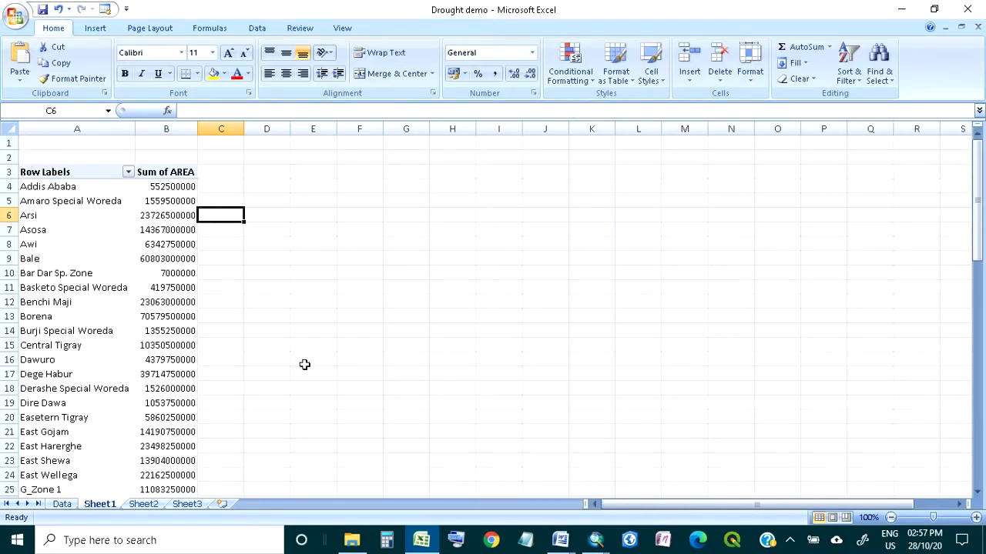
Return to ArcMap, close the attribute table and clear the zone selection.
left_click(597, 543)
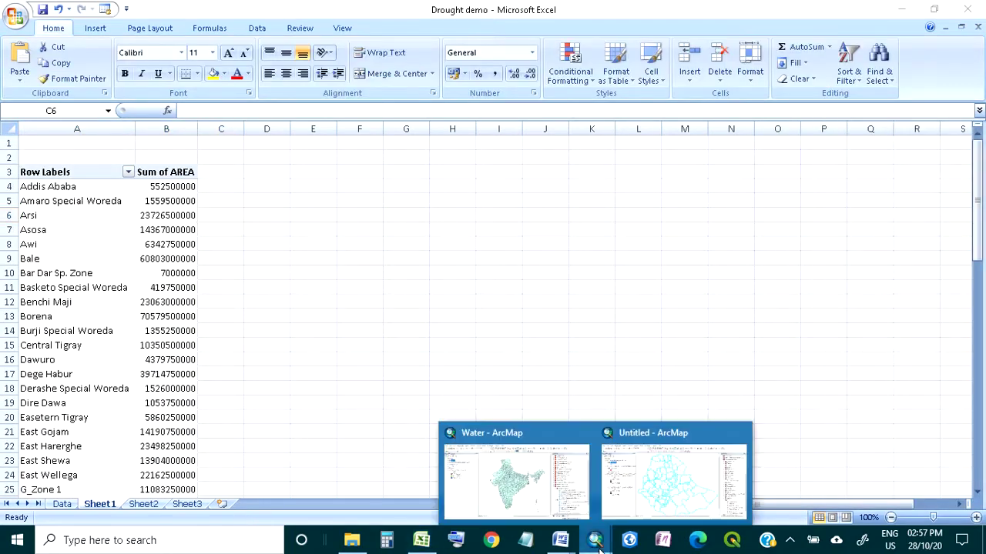
left_click(628, 485)
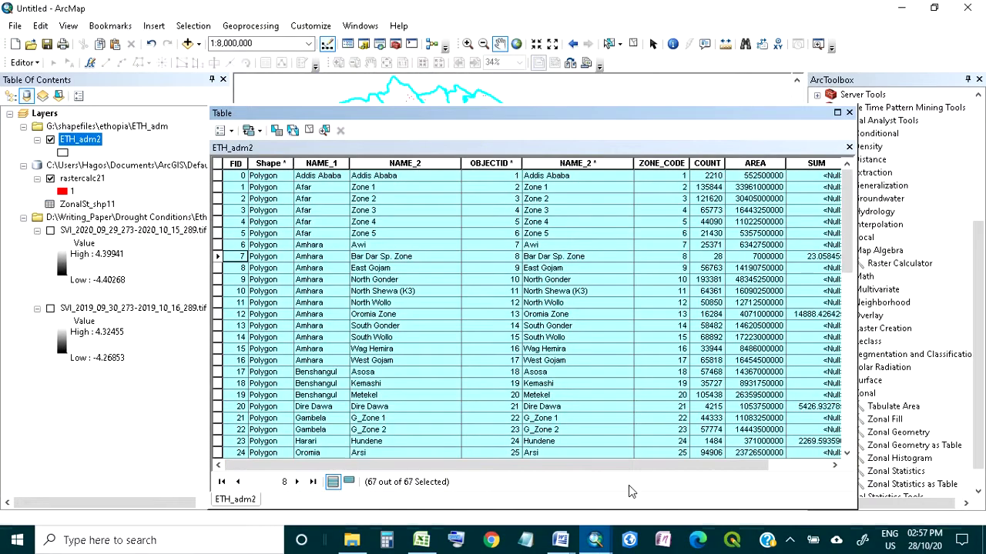
left_click(849, 112)
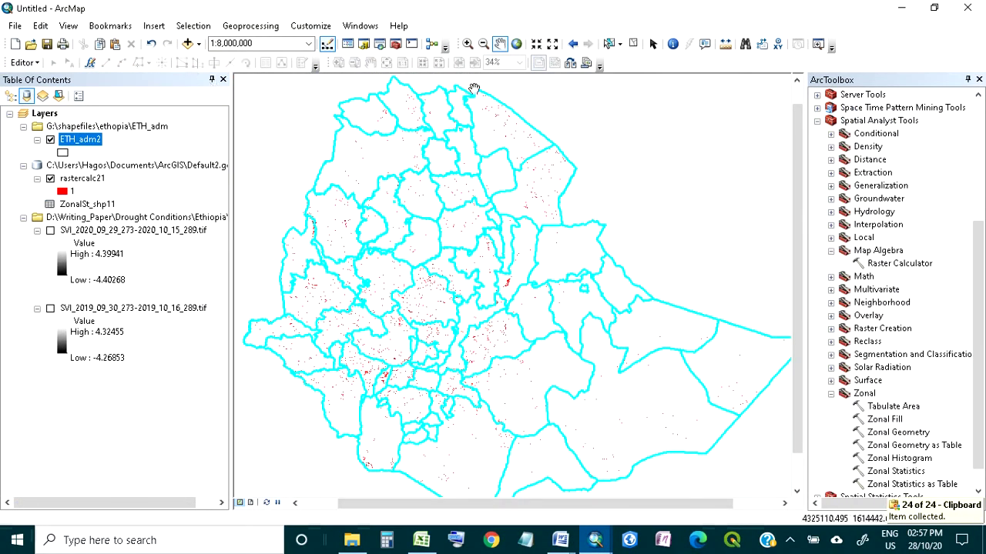
left_click(633, 44)
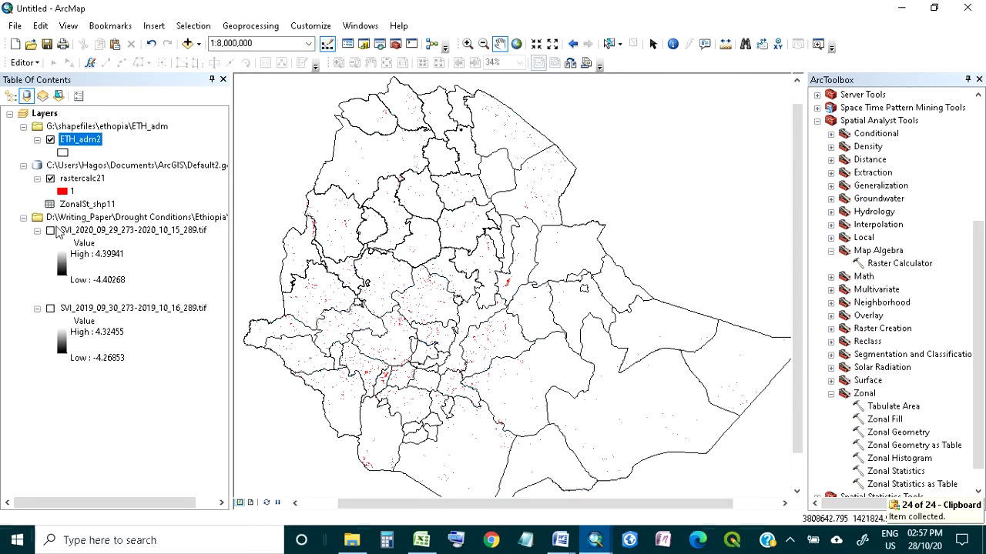
Hide rastercalc21 and SVI_2020, keeping ETH_adm2 outlines over the displayed SVI_2019 raster.
left_click(51, 139)
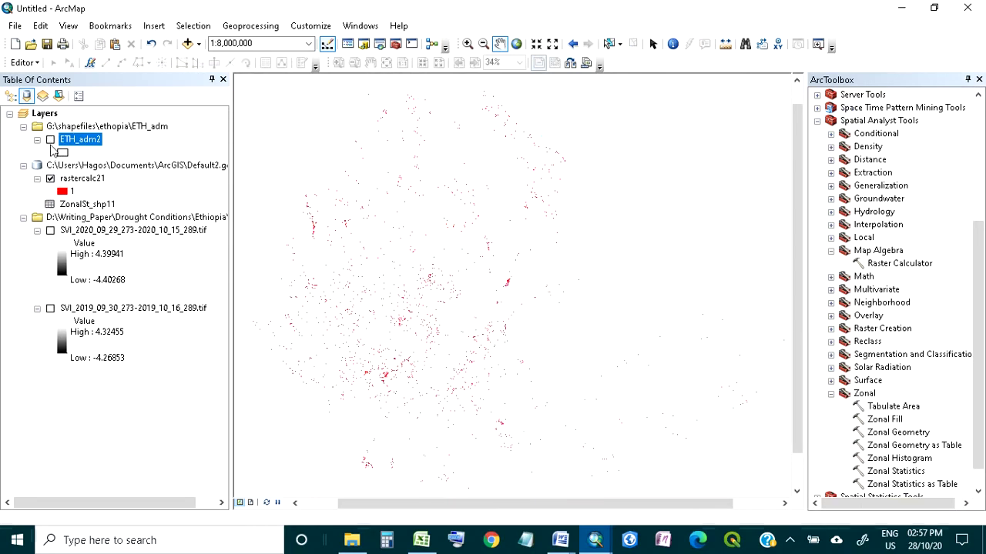
left_click(50, 179)
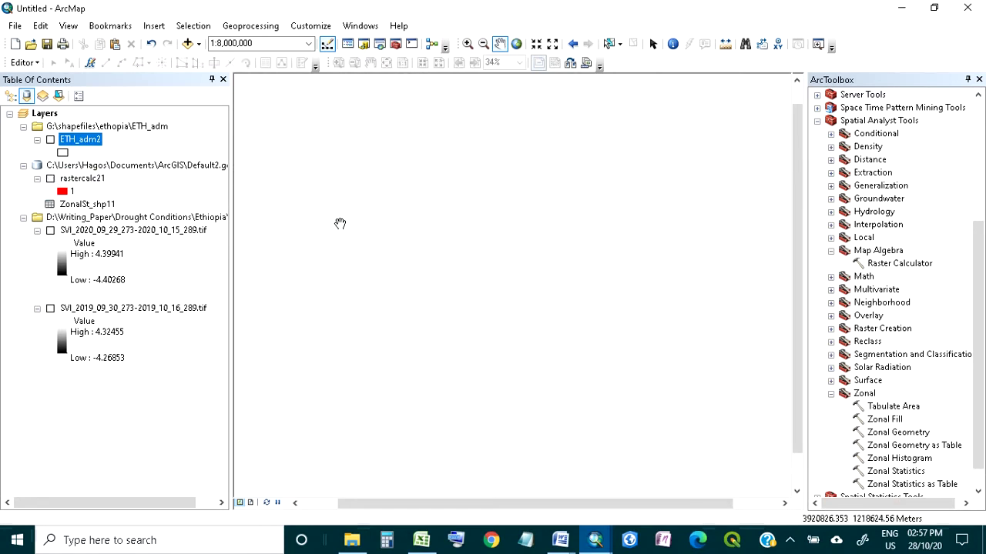
scroll(341, 222, "down", 1)
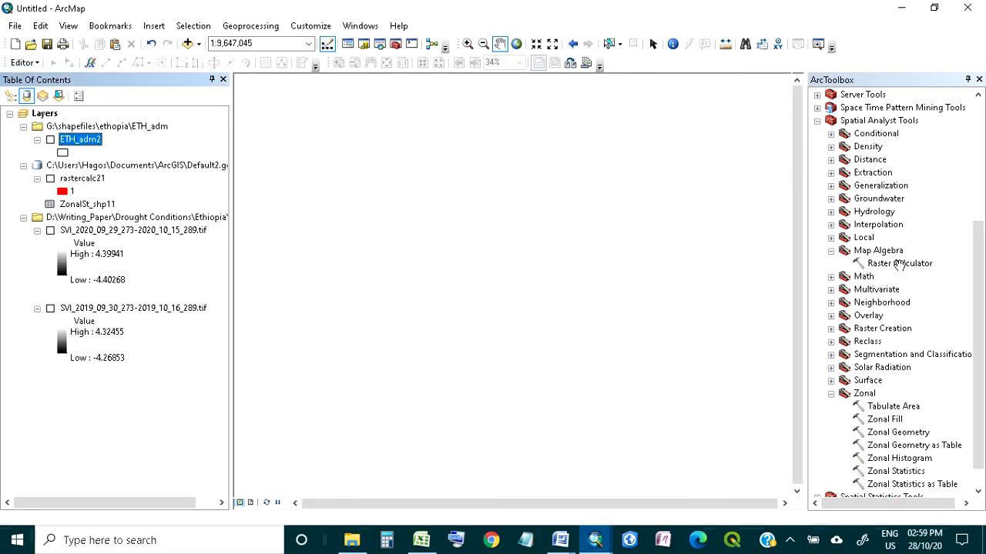
left_click(50, 140)
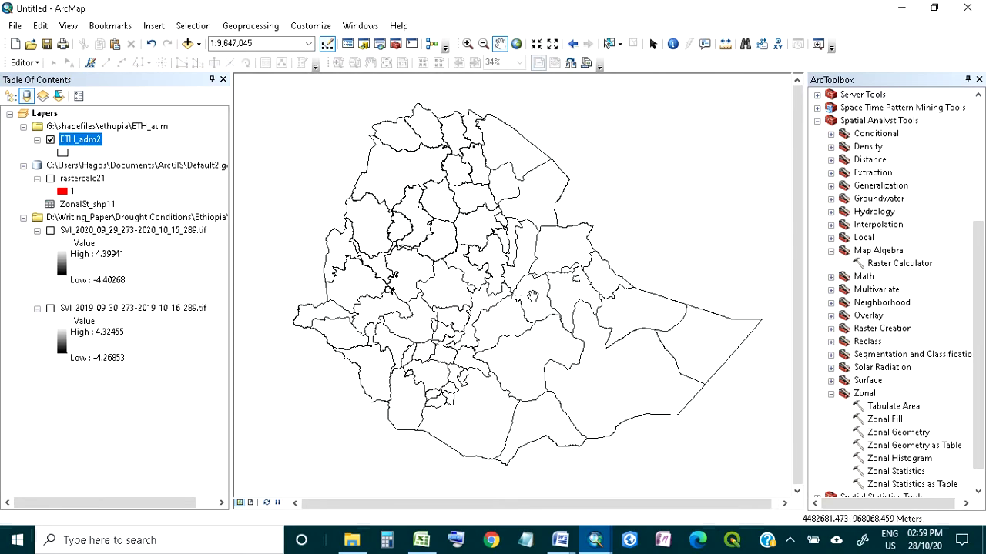
left_click(50, 231)
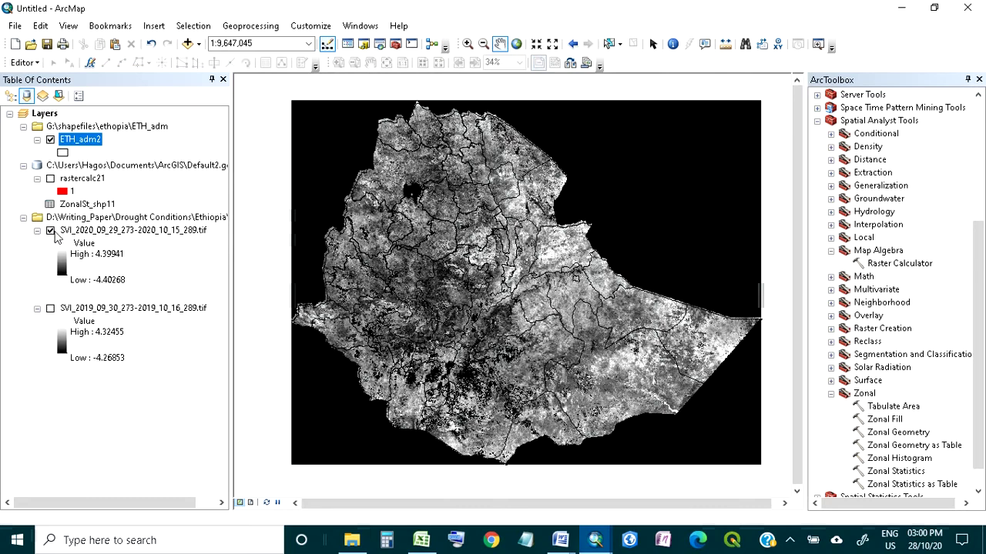
left_click(50, 230)
left_click(50, 308)
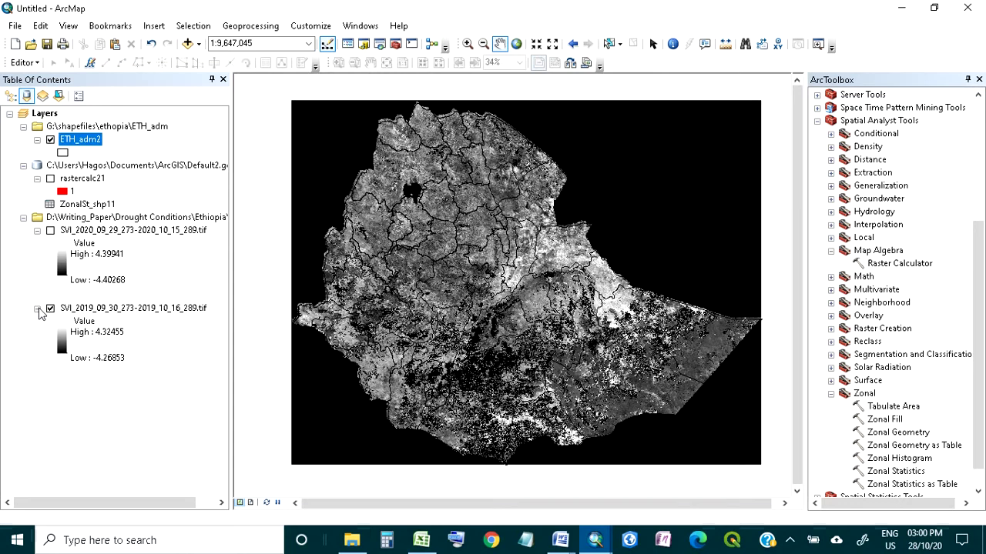
Start a Raster Calculator expression with two parenthesised conditions joined by AND.
left_click(869, 264)
double_click(869, 264)
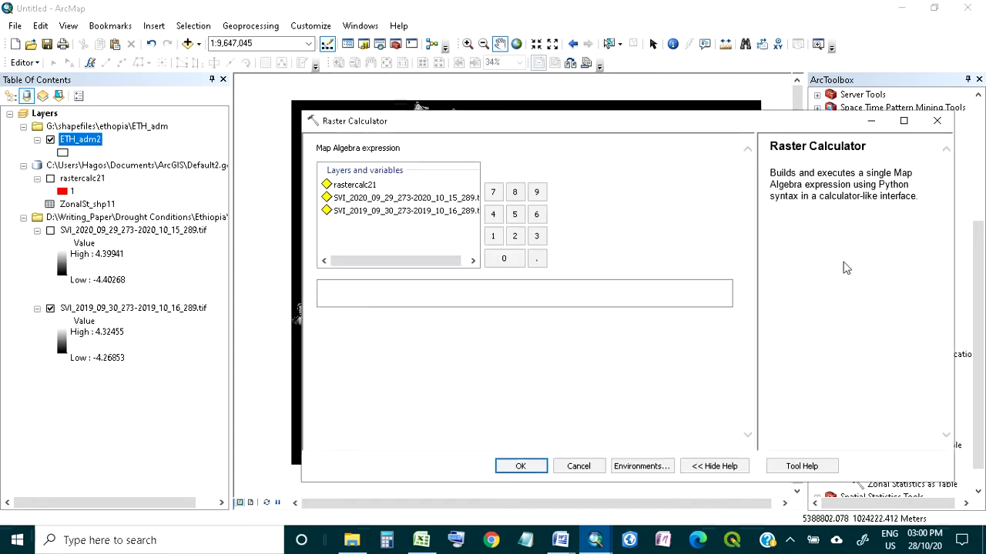
left_click(585, 258)
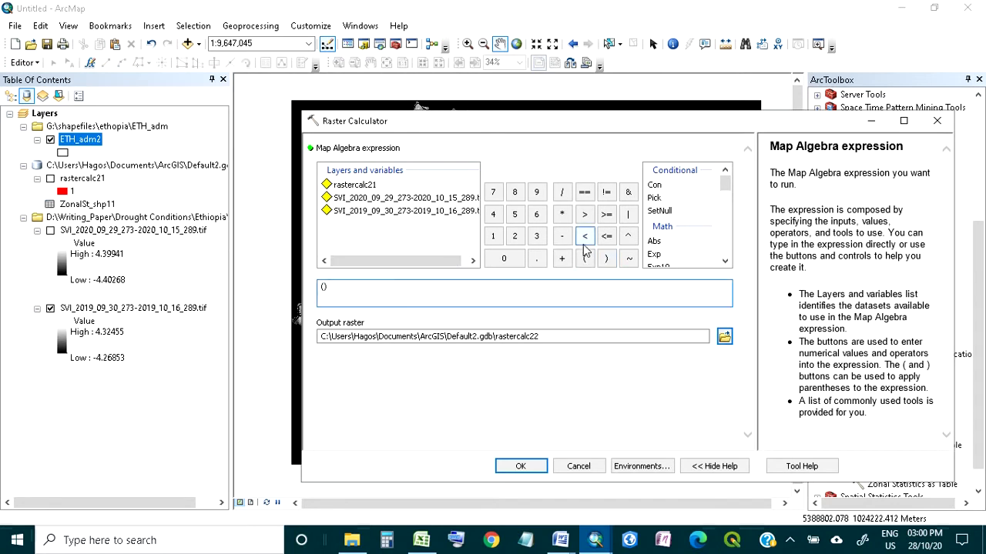
left_click(626, 193)
left_click(585, 258)
left_click(606, 260)
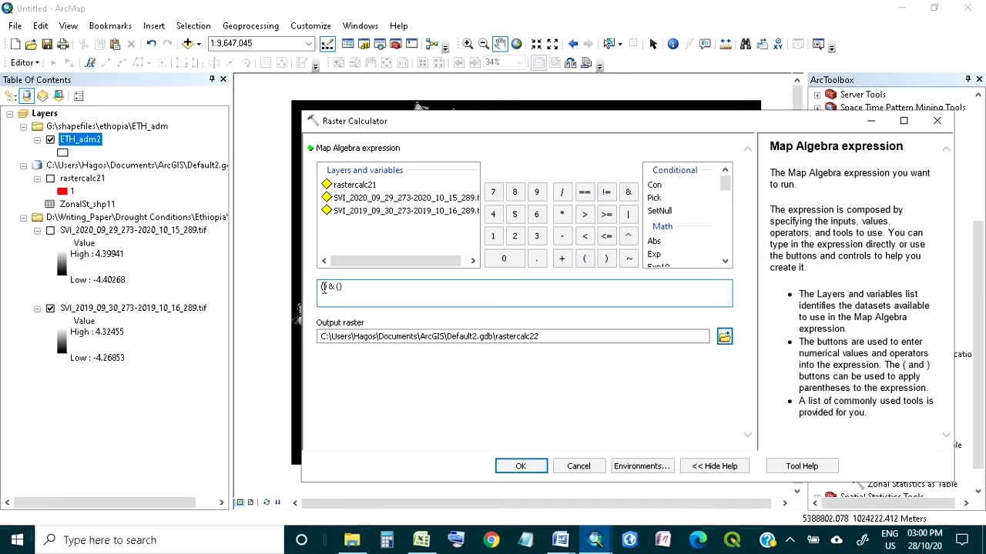
Fill in SVI_2020 <= -2 and SVI_2019 <= -2, then run it to create rastercalc22.
double_click(408, 198)
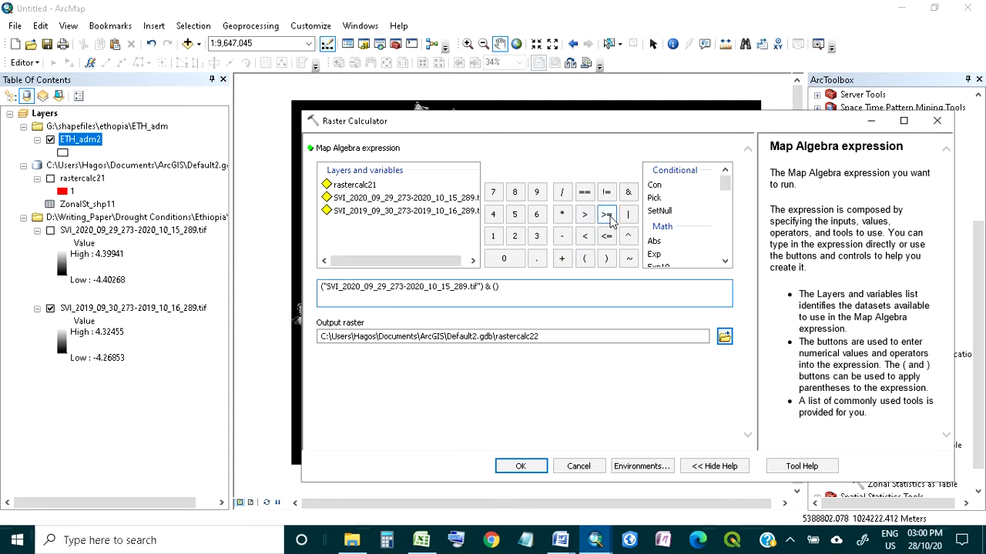
left_click(606, 236)
left_click(562, 236)
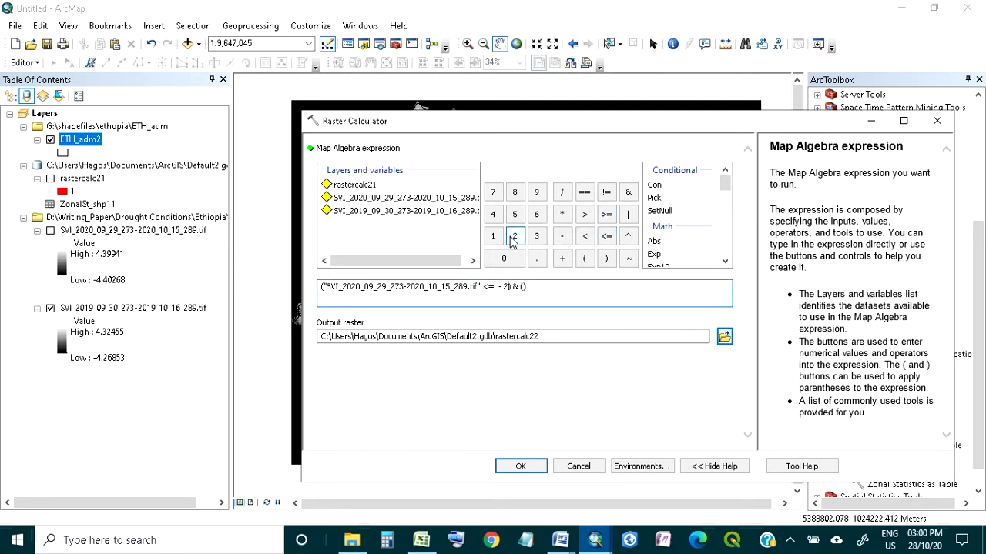
type(")")
double_click(421, 214)
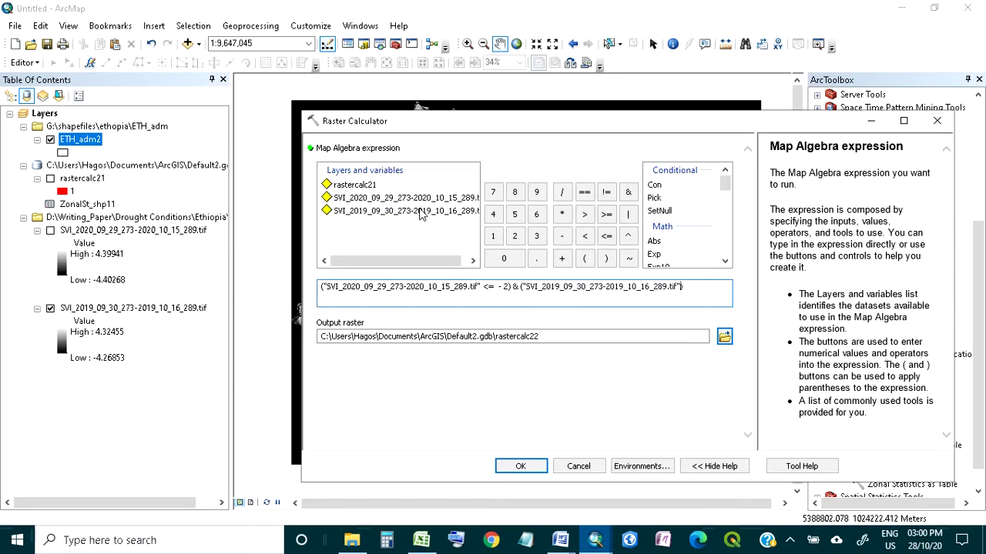
left_click(607, 236)
left_click(563, 237)
left_click(516, 467)
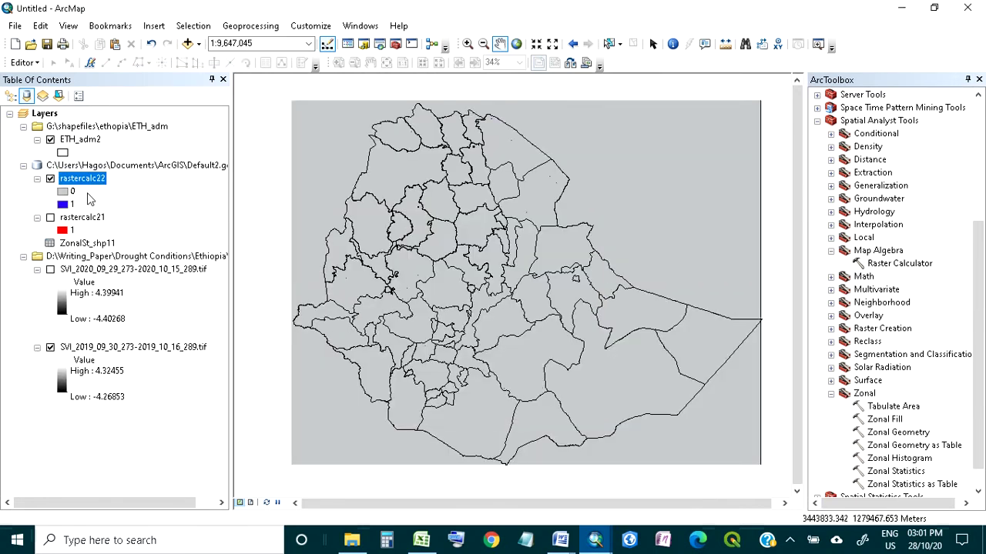
Symbolise rastercalc22 with value 0 as hollow and value 1 as red.
left_click(68, 192)
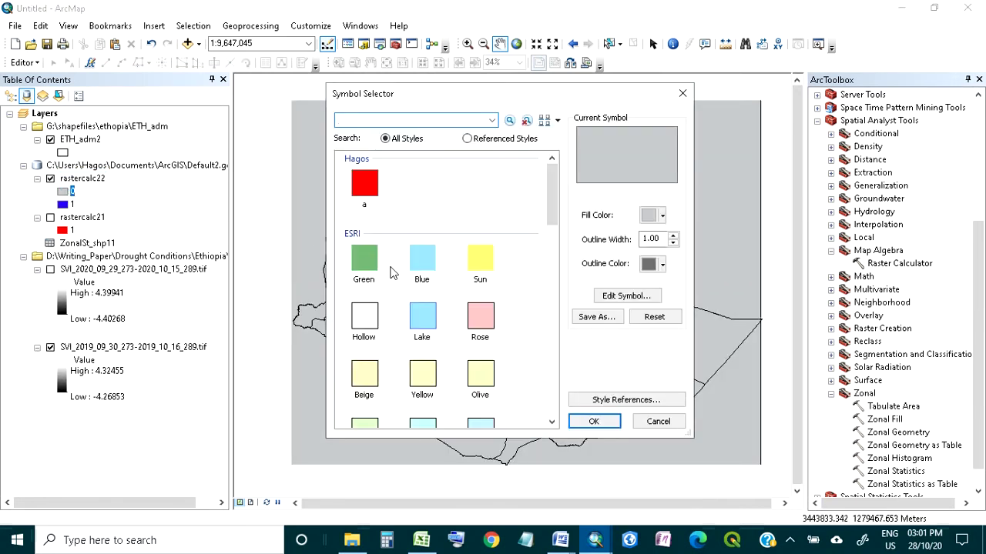
left_click(365, 319)
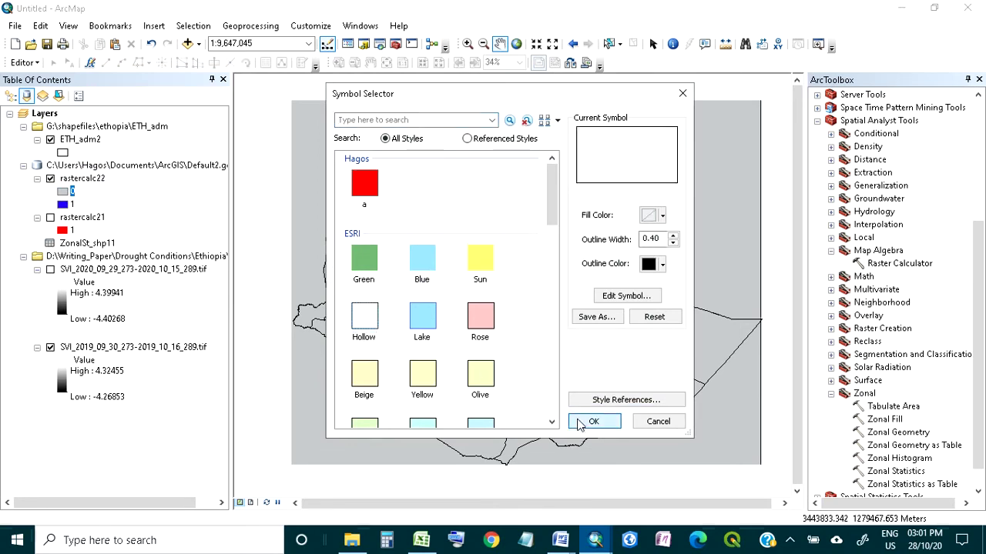
left_click(593, 421)
left_click(63, 204)
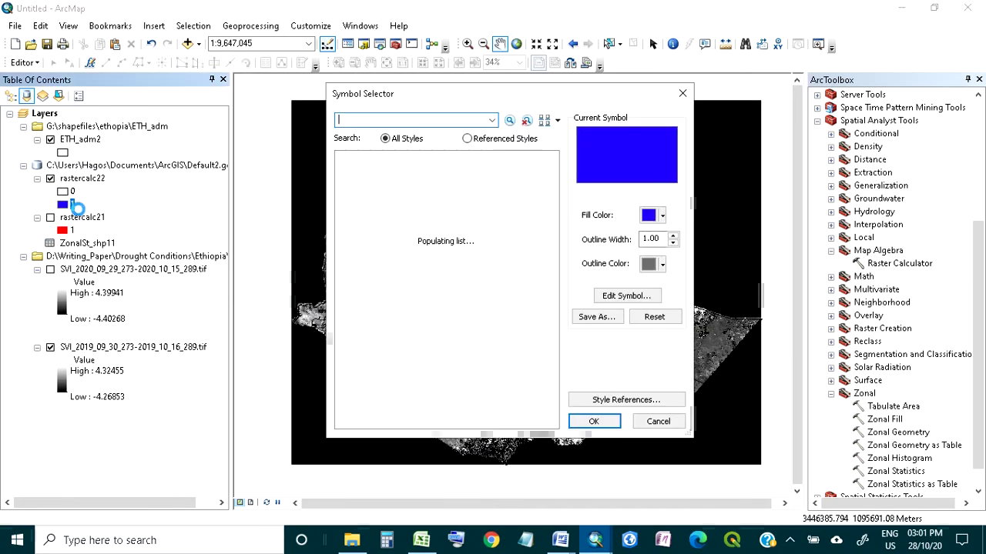
left_click(365, 183)
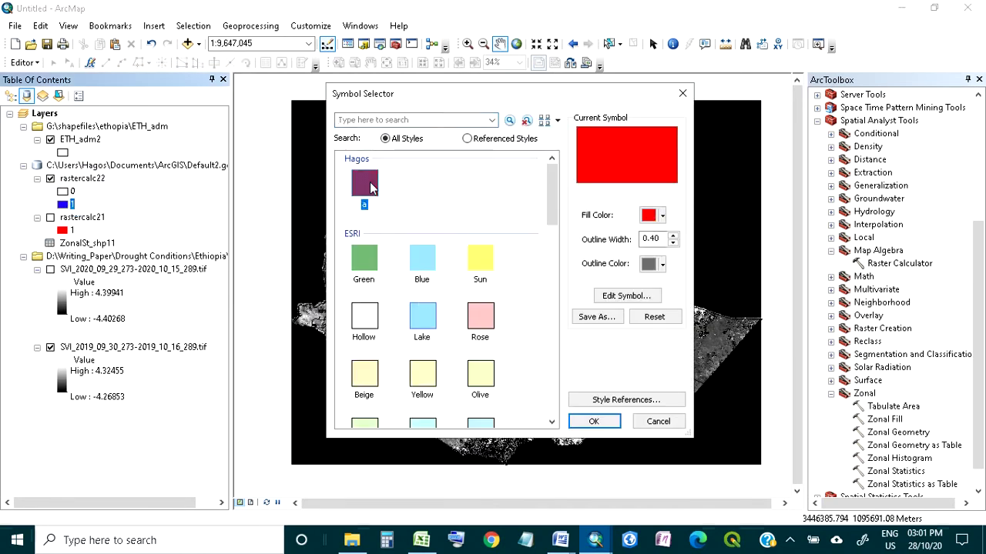
left_click(593, 421)
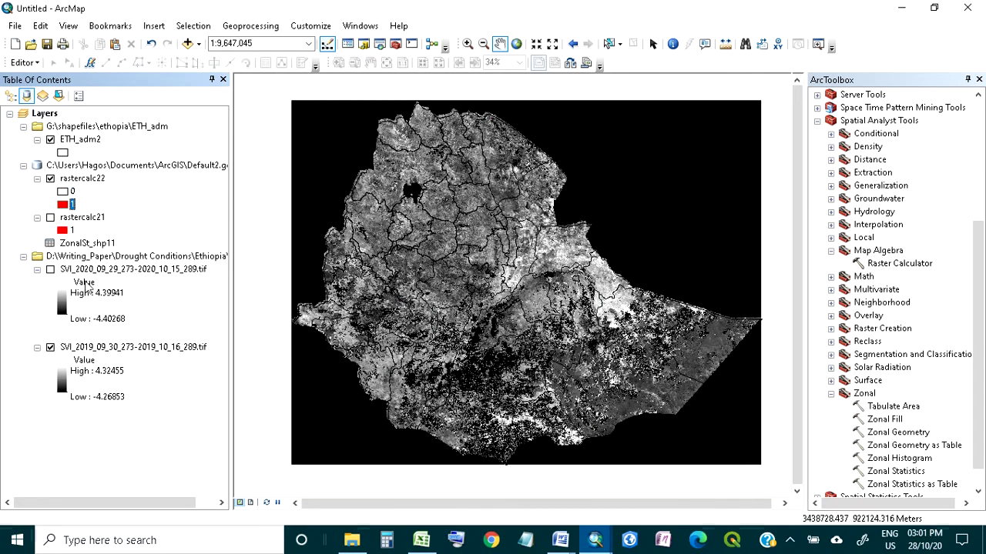
left_click(51, 348)
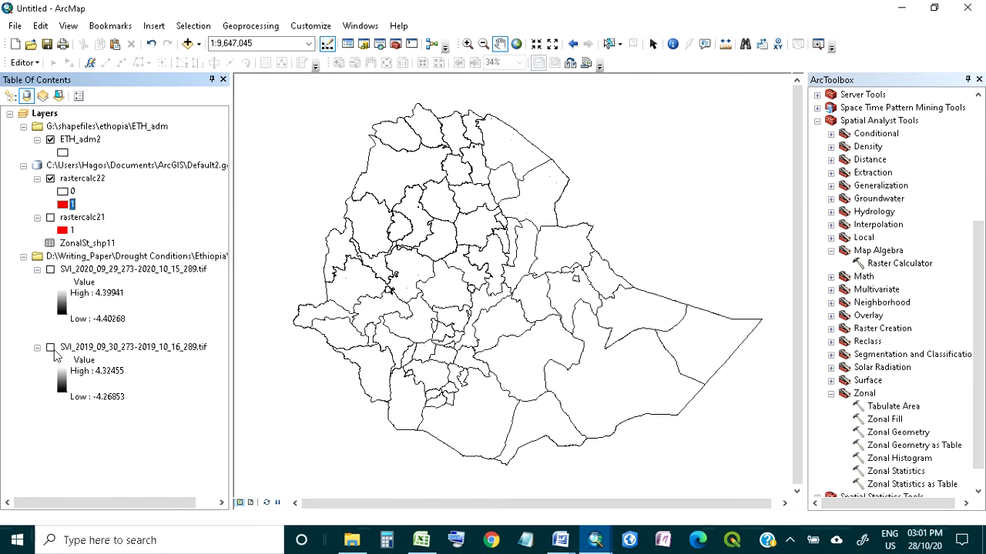
scroll(467, 127, "up", 3)
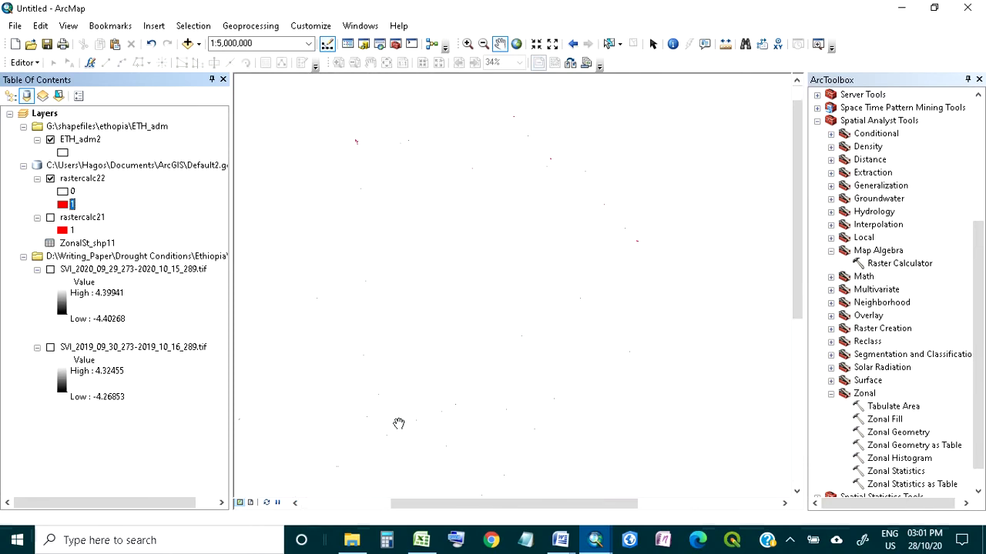
scroll(408, 160, "up", 3)
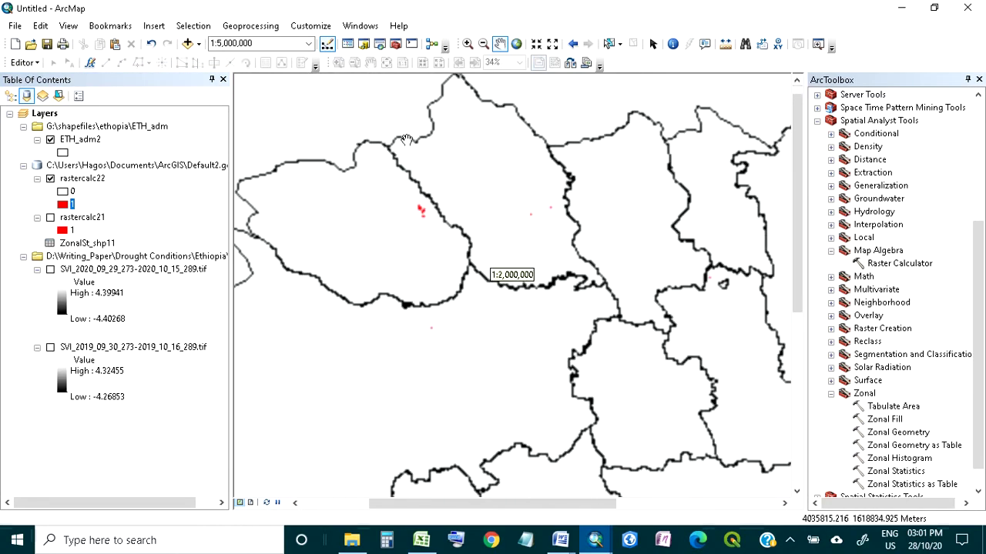
scroll(408, 160, "up", 2)
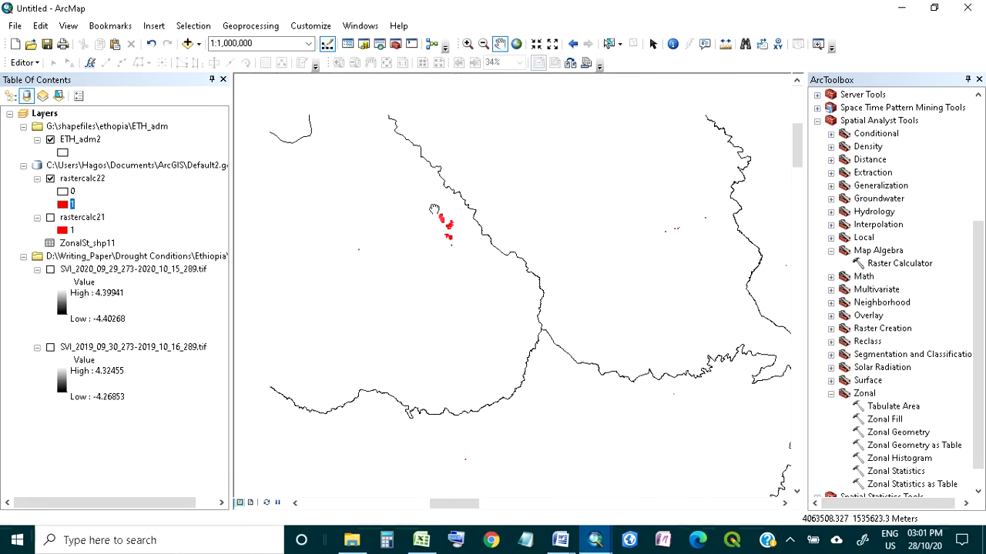
left_click_drag(457, 234, 485, 265)
scroll(489, 273, "up", 1)
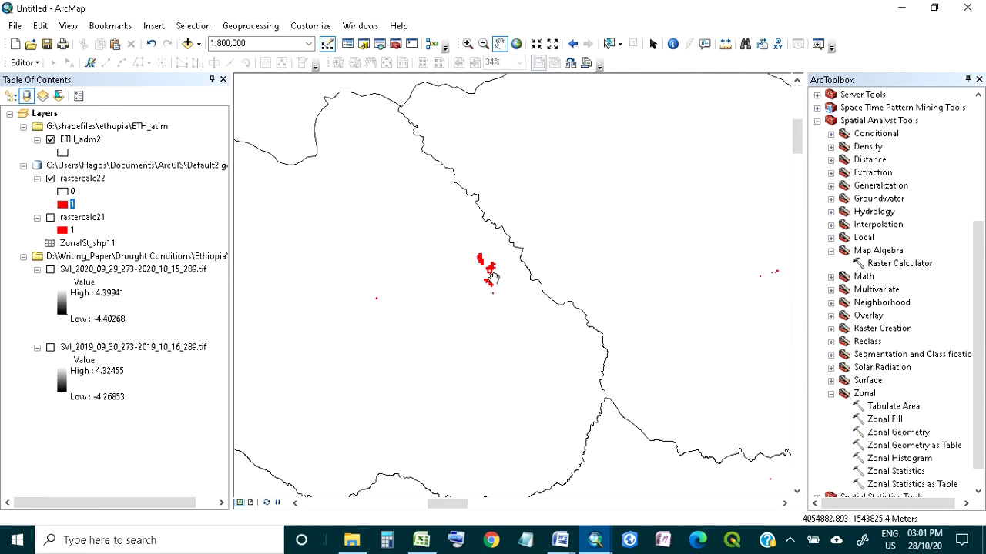
scroll(490, 275, "down", 2)
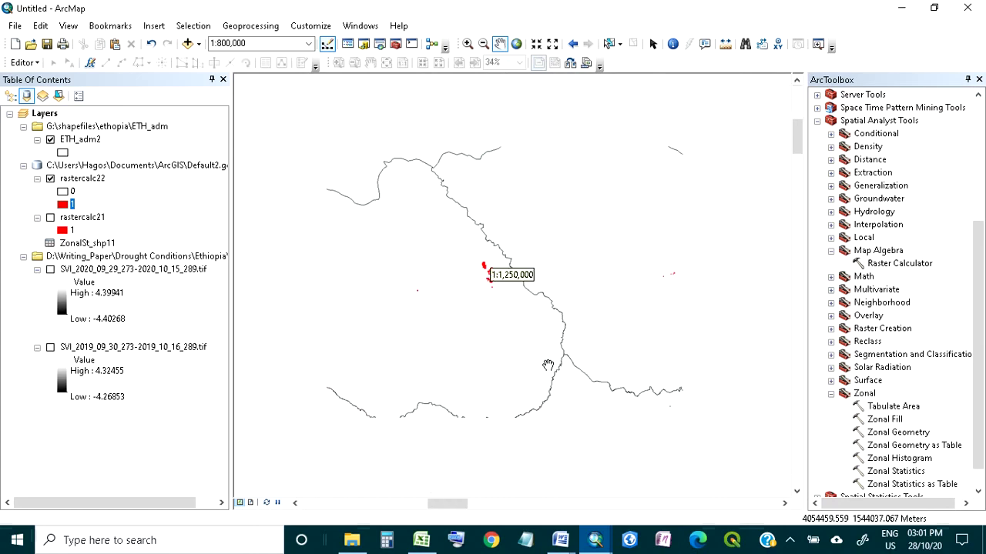
left_click_drag(550, 391, 495, 268)
scroll(540, 302, "down", 3)
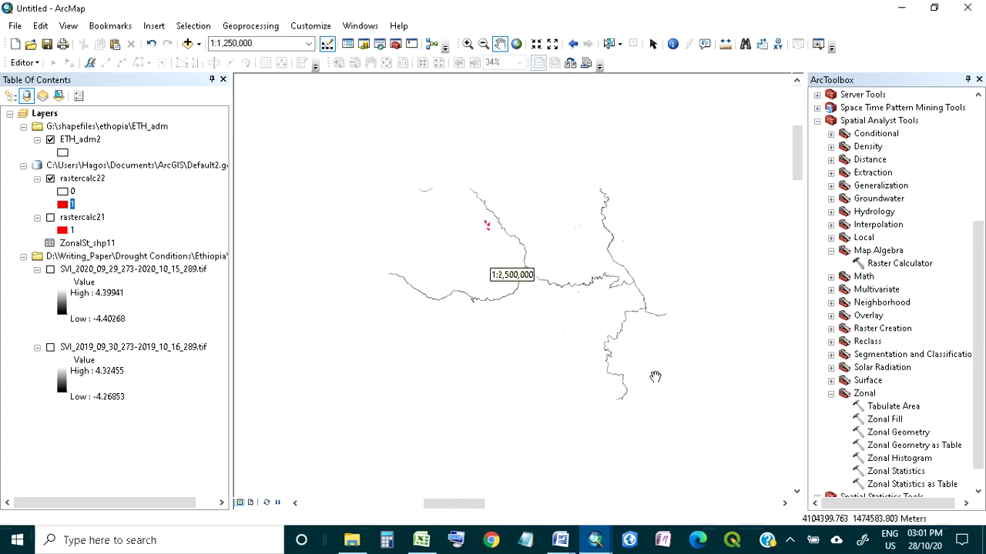
left_click_drag(655, 377, 518, 345)
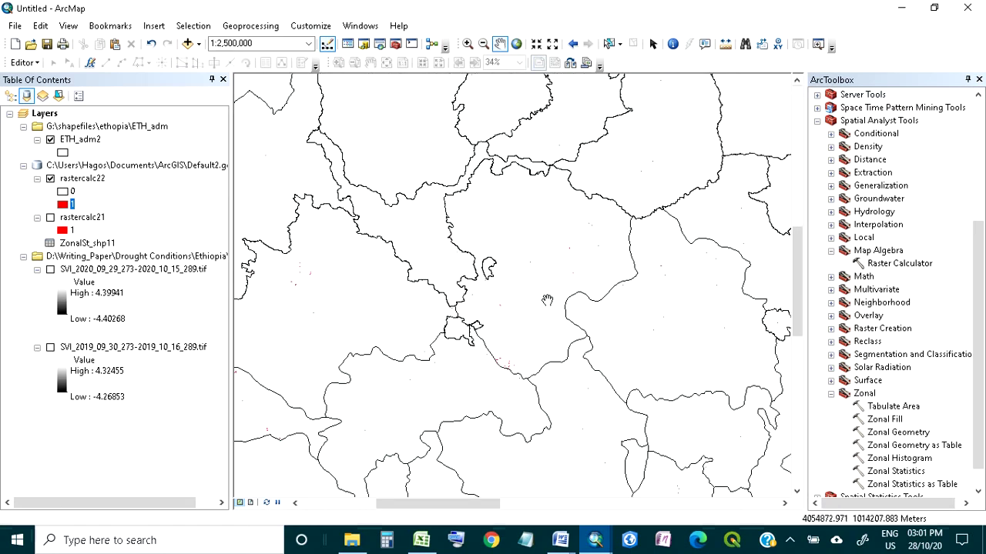
scroll(547, 300, "down", 5)
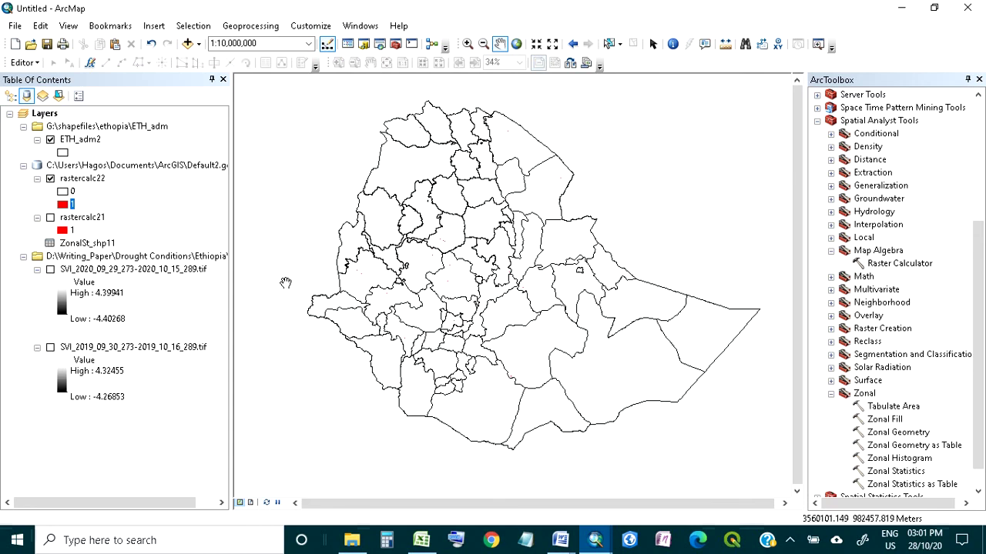
left_click_drag(448, 308, 420, 317)
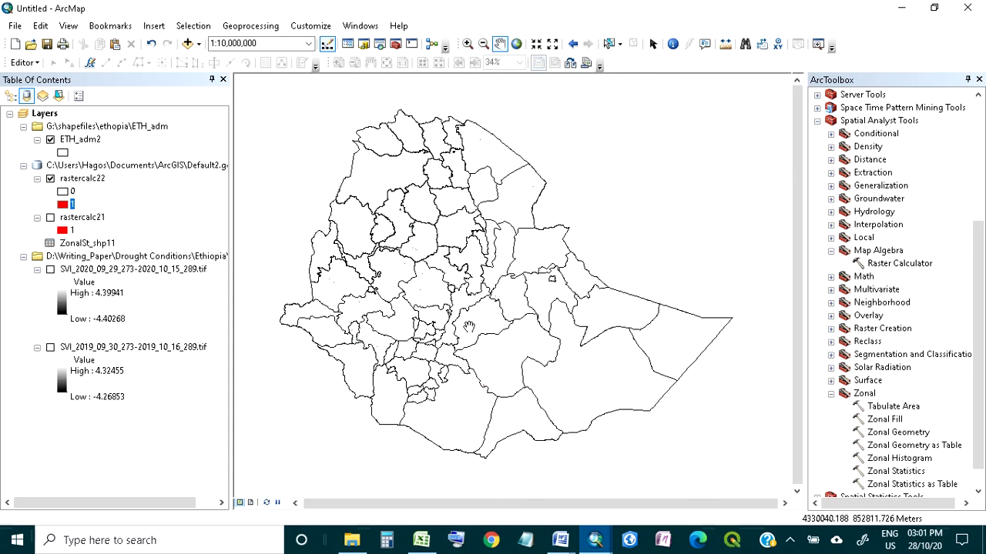
left_click_drag(501, 291, 537, 286)
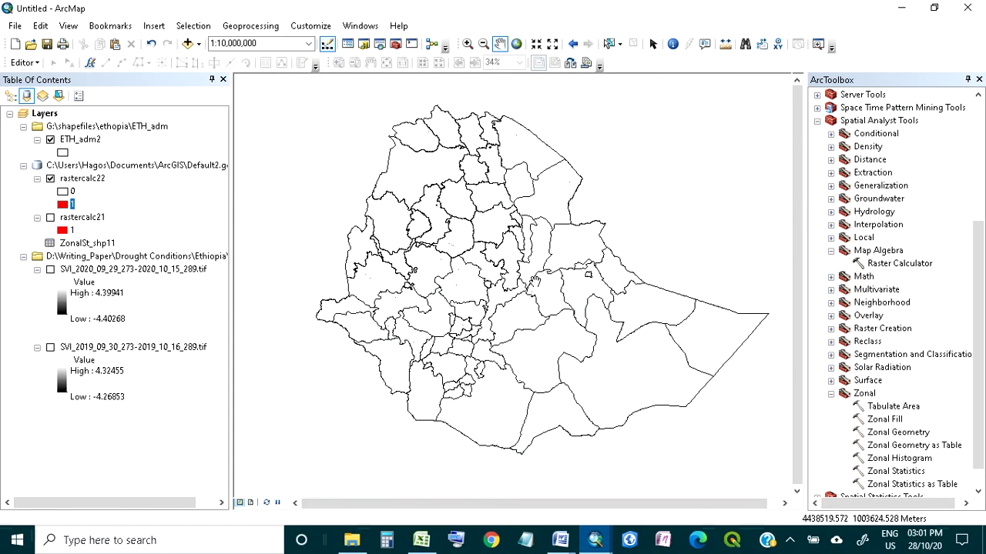